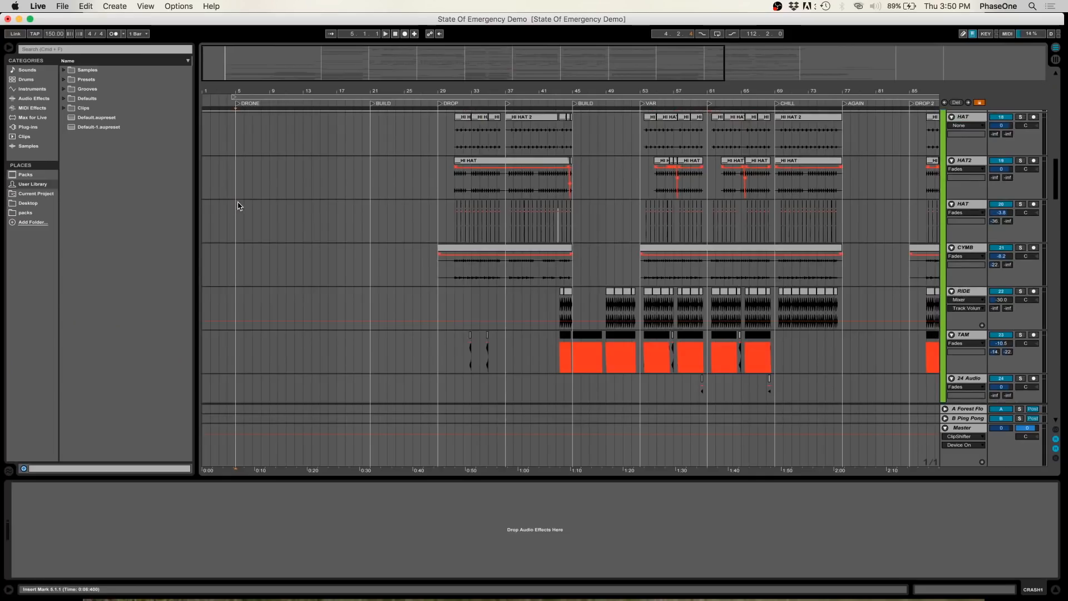
Step: Play the arrangement from the DRONE section at bar 5 and look through the tracks from the hats down to the FX tracks
scroll(238, 206, "down", 3)
left_click(238, 206)
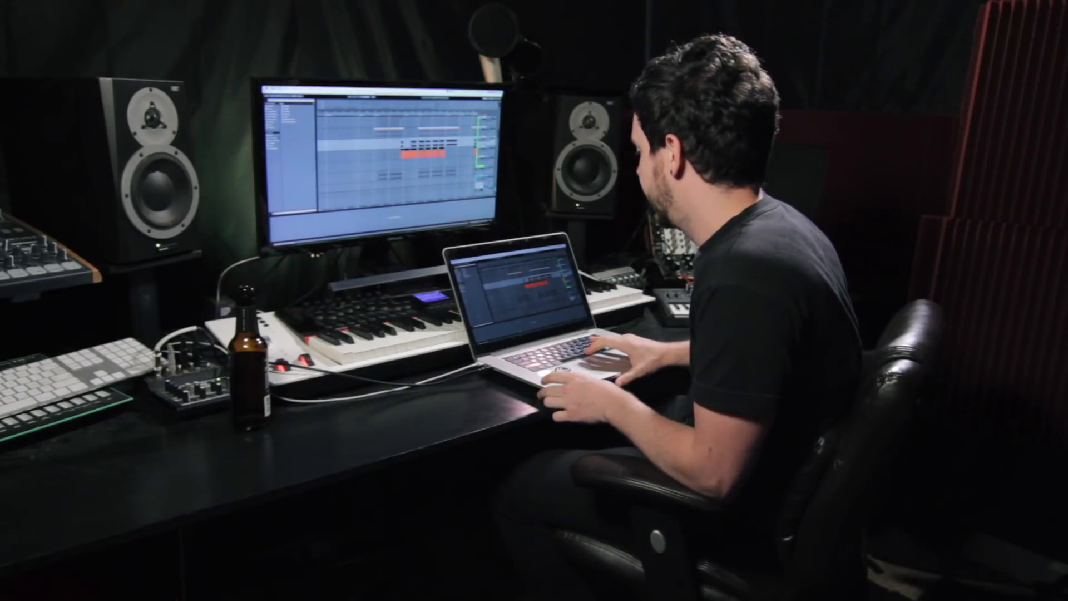
scroll(406, 156, "down", 3)
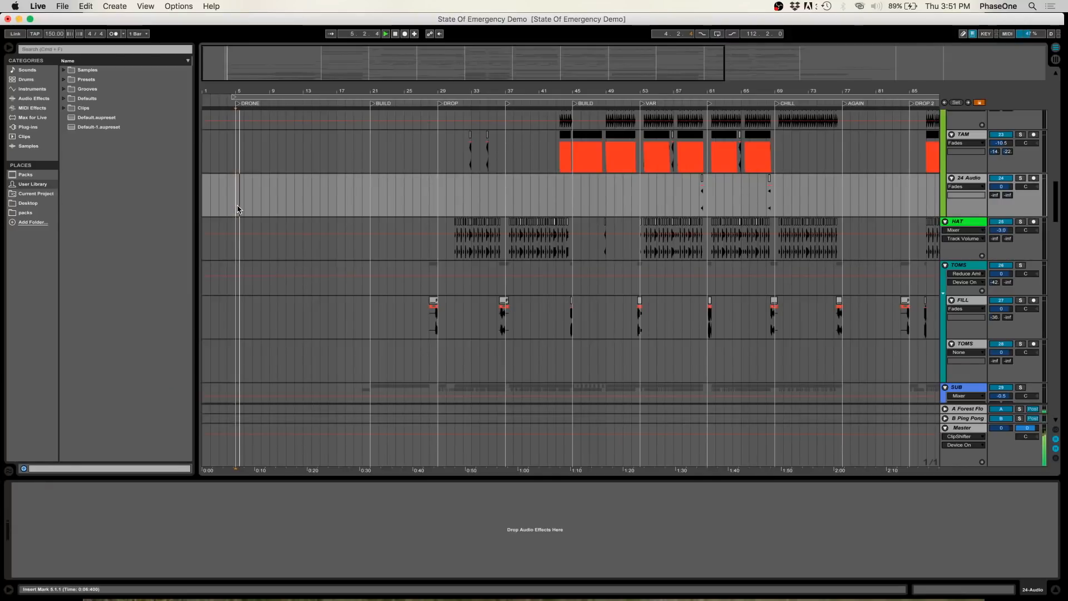
scroll(237, 210, "down", 15)
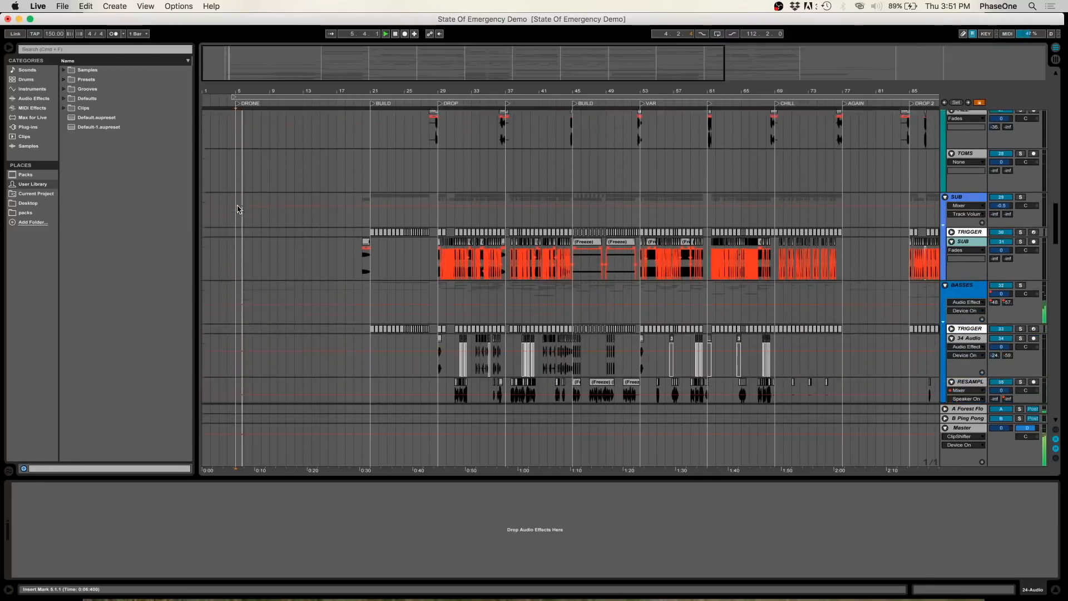
scroll(238, 209, "down", 8)
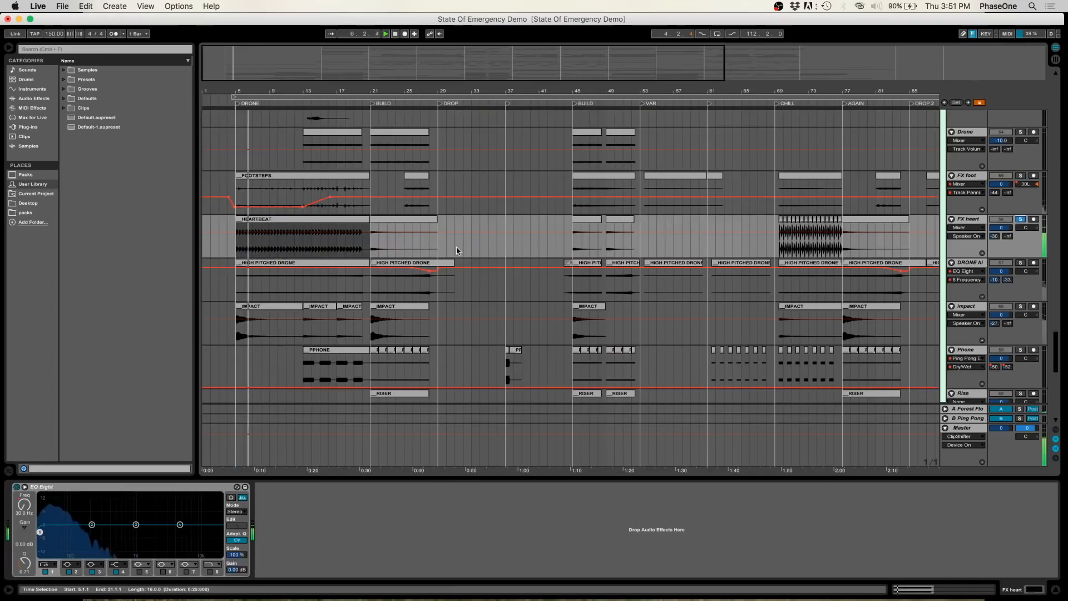
Step: Look over the intro FX tracks and place the insert marker at bar 13 on the Rise track
scroll(291, 198, "down", 3)
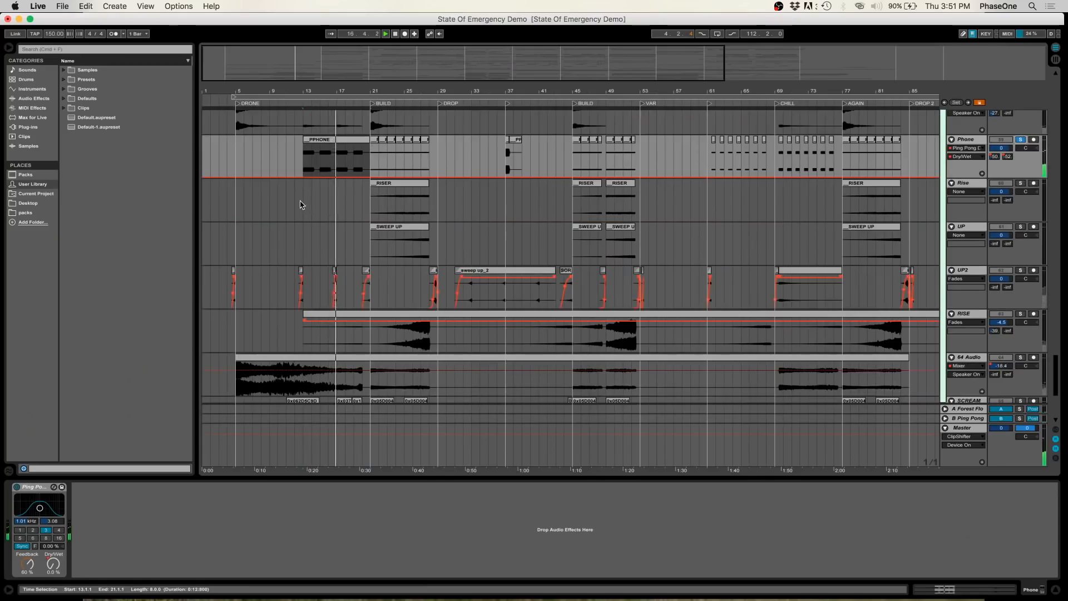
left_click(301, 204)
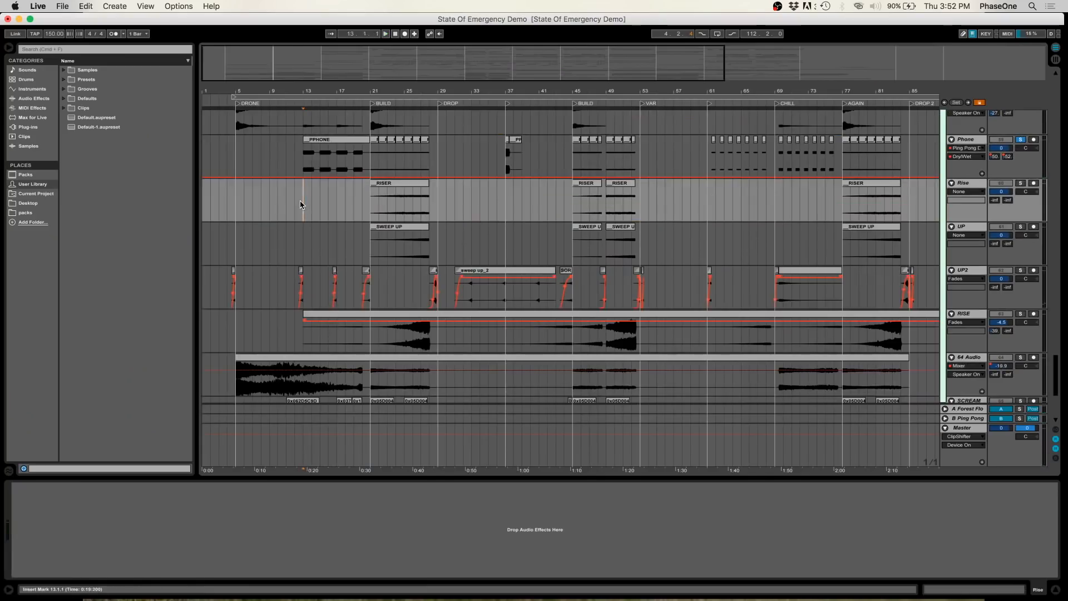
scroll(302, 204, "down", 3)
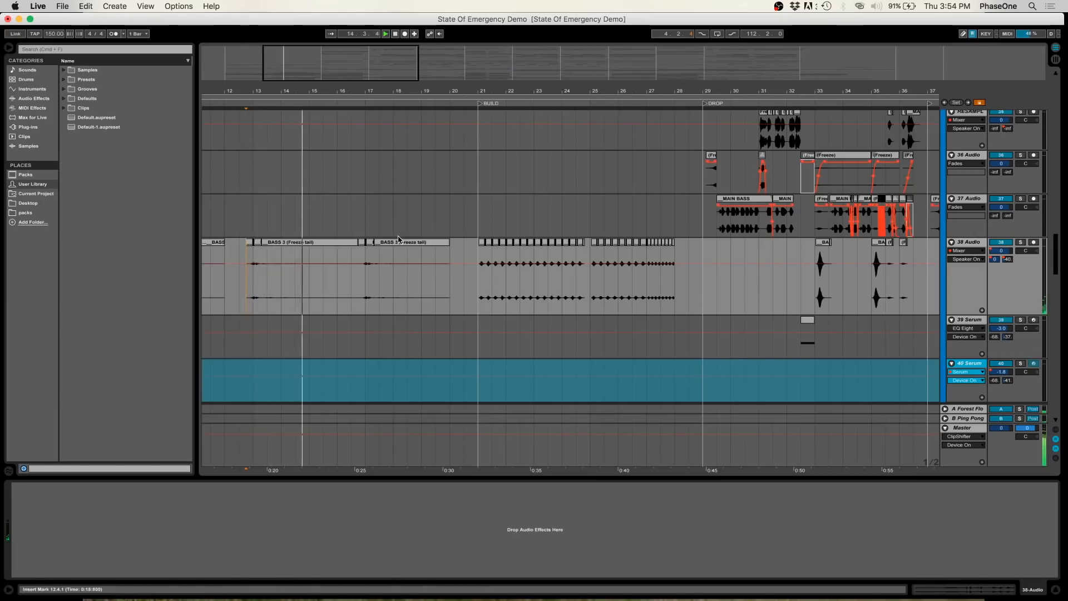
Step: Examine the bass drop clip before the BUILD section on the SUB track and the trigger clips that follow it
scroll(399, 239, "up", 10)
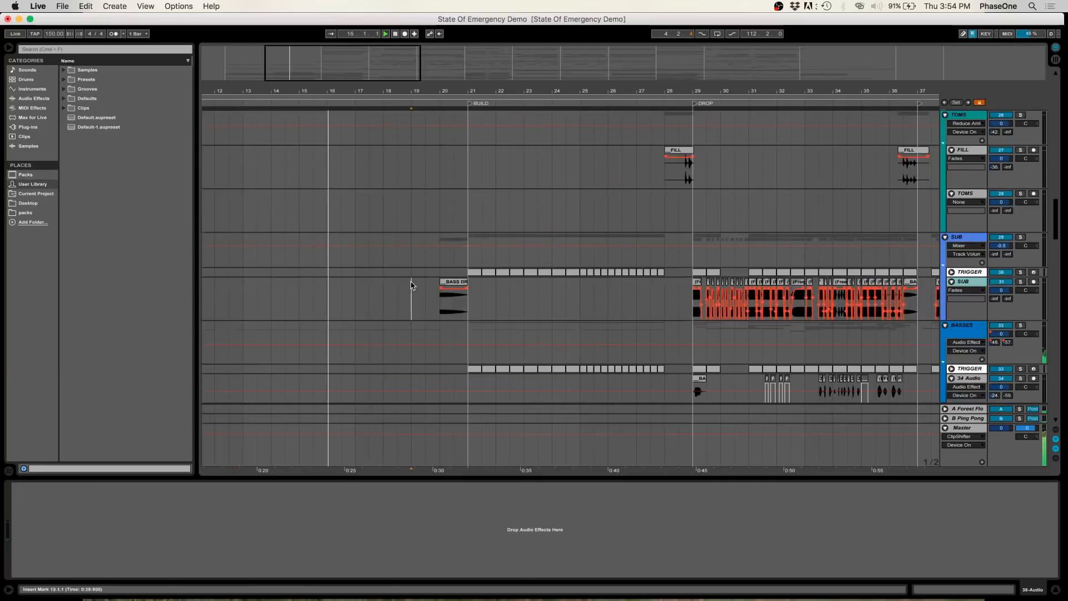
left_click(426, 285)
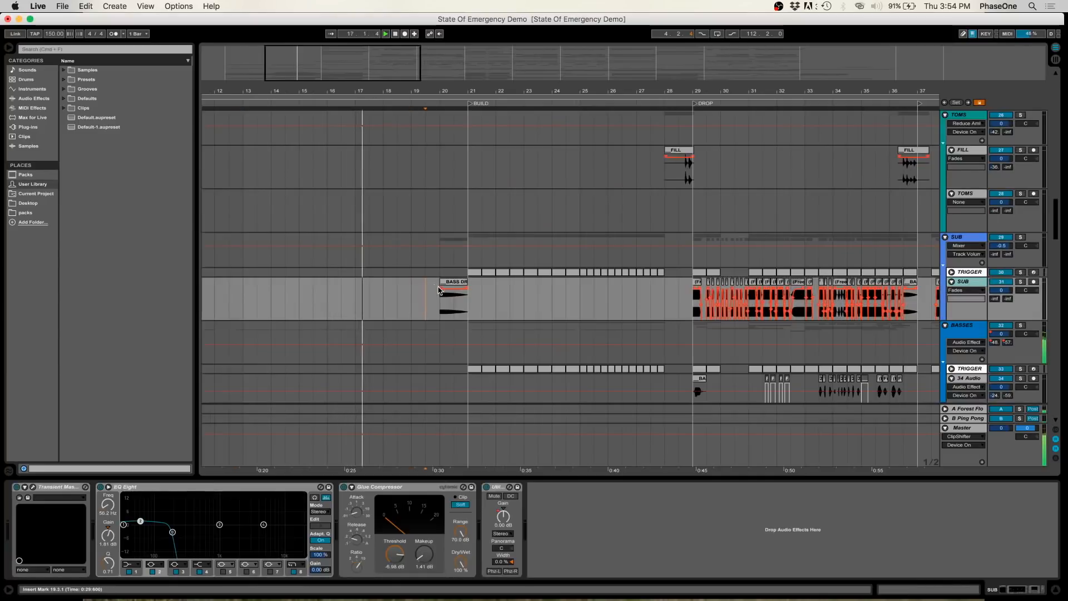
left_click(442, 282)
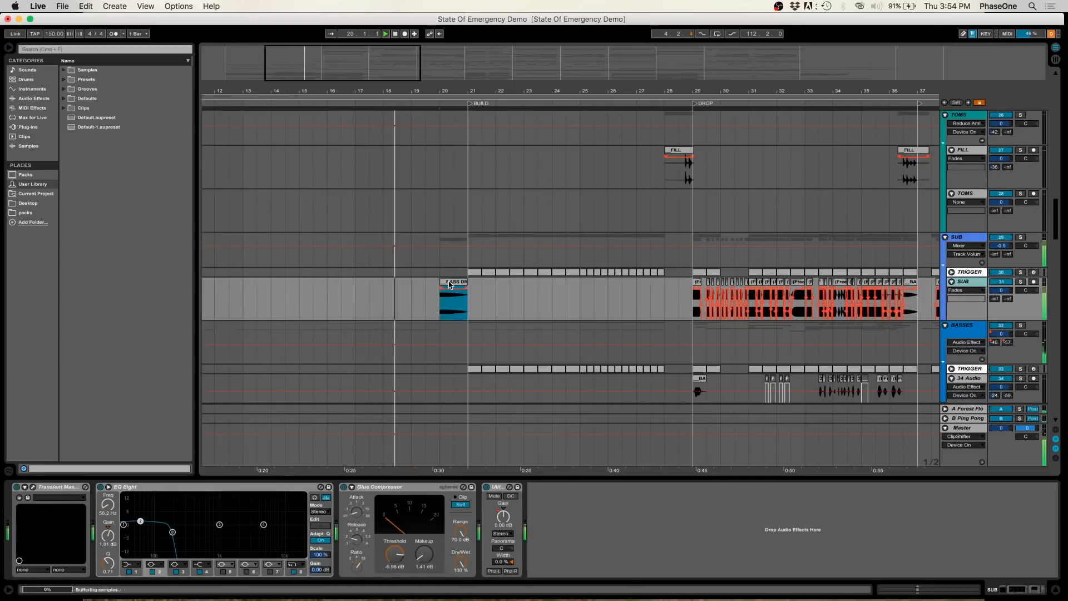
scroll(389, 278, "right", 5)
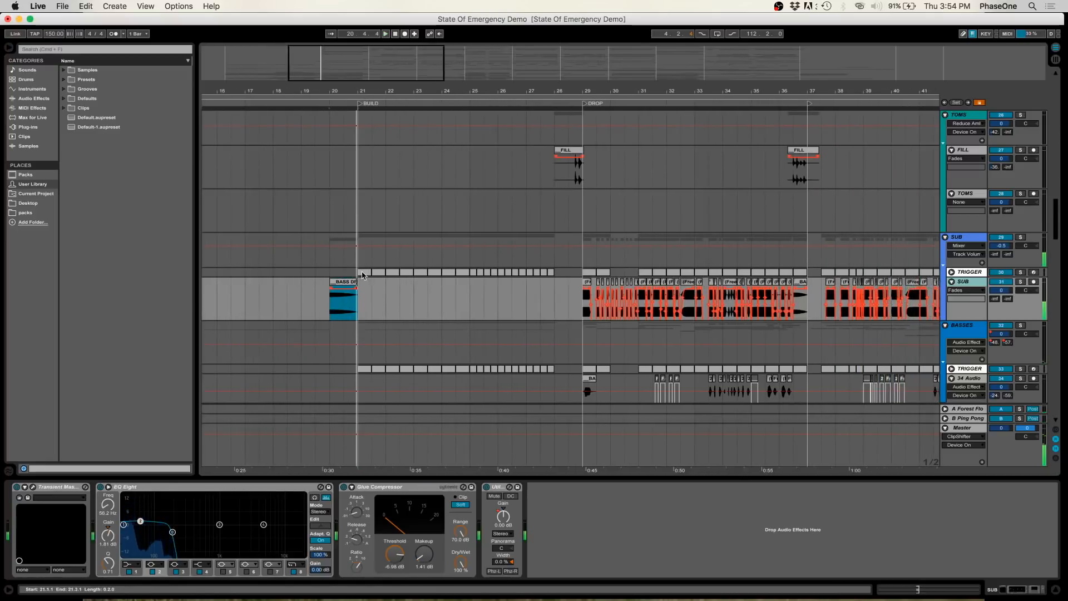
left_click(362, 274)
scroll(362, 275, "up", 20)
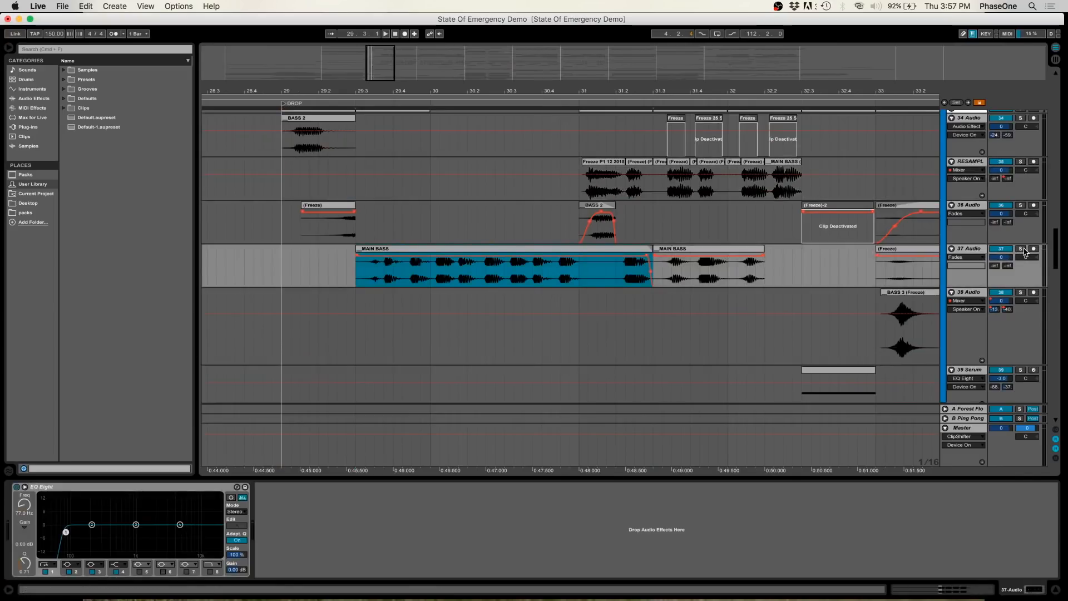
Step: Toggle solo on the 37 Audio main bass track and place the insert marker at bar 31 on the resample track
left_click(1025, 251)
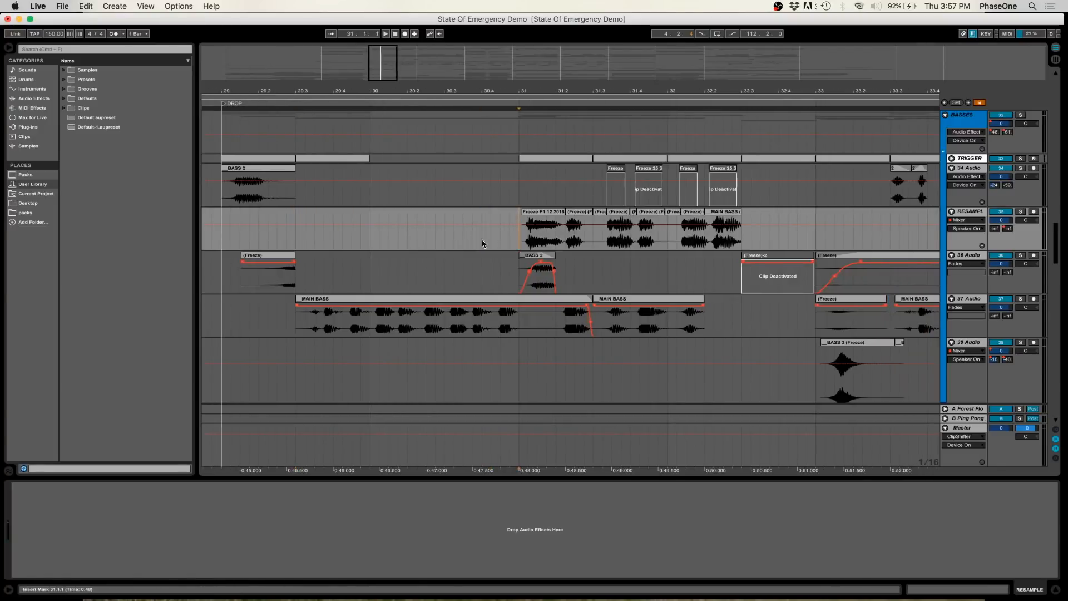
left_click(516, 242)
scroll(516, 243, "right", 3)
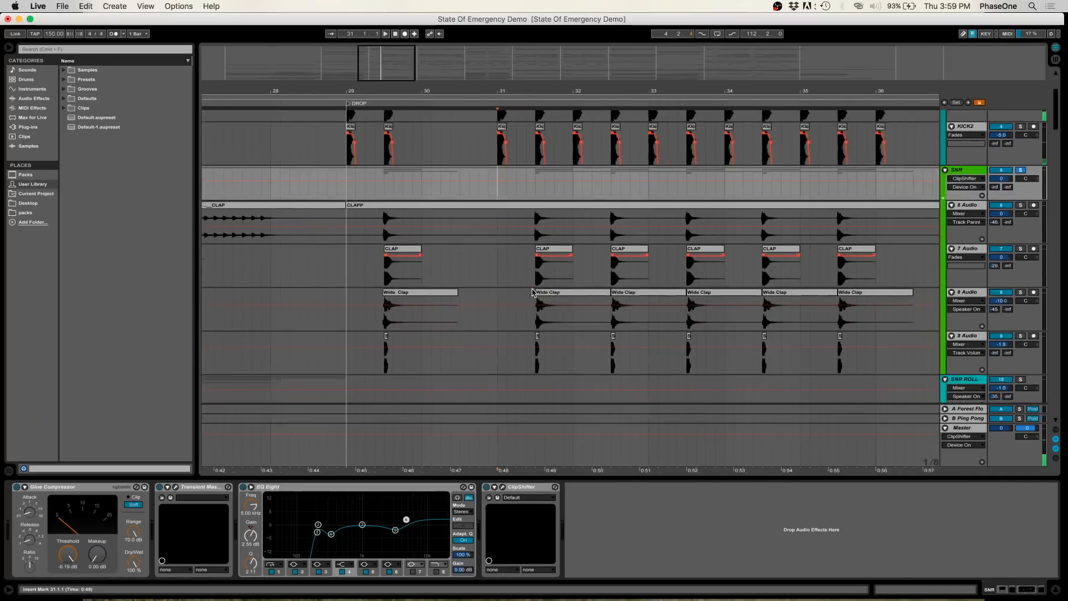
Step: Examine the layered clap tracks in the SNR group and place the insert marker near bar 31 on them
scroll(533, 293, "down", 1)
scroll(533, 294, "right", 1)
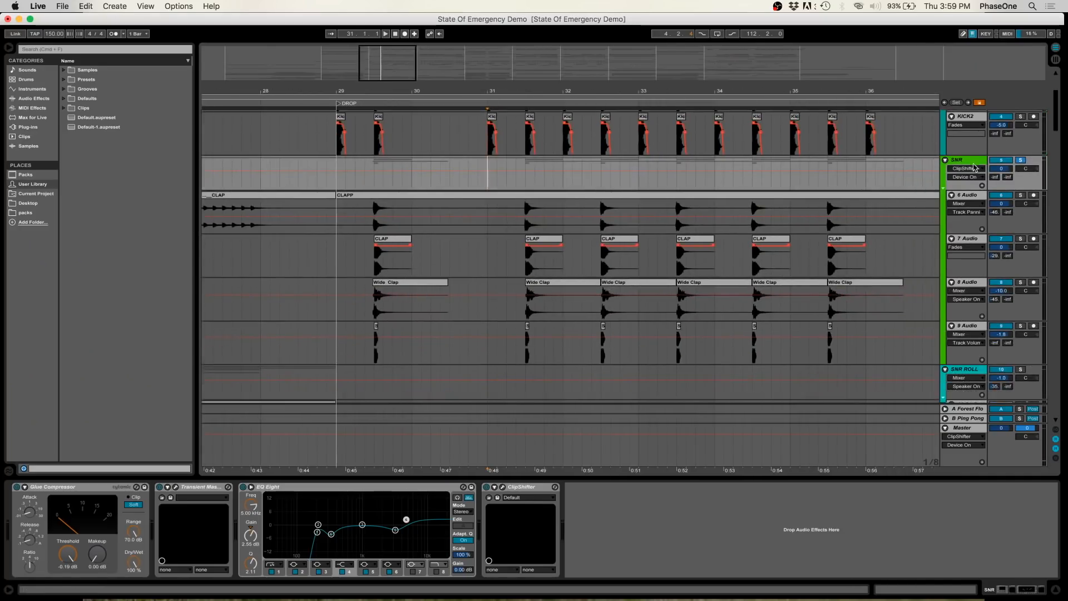
scroll(631, 216, "down", 2)
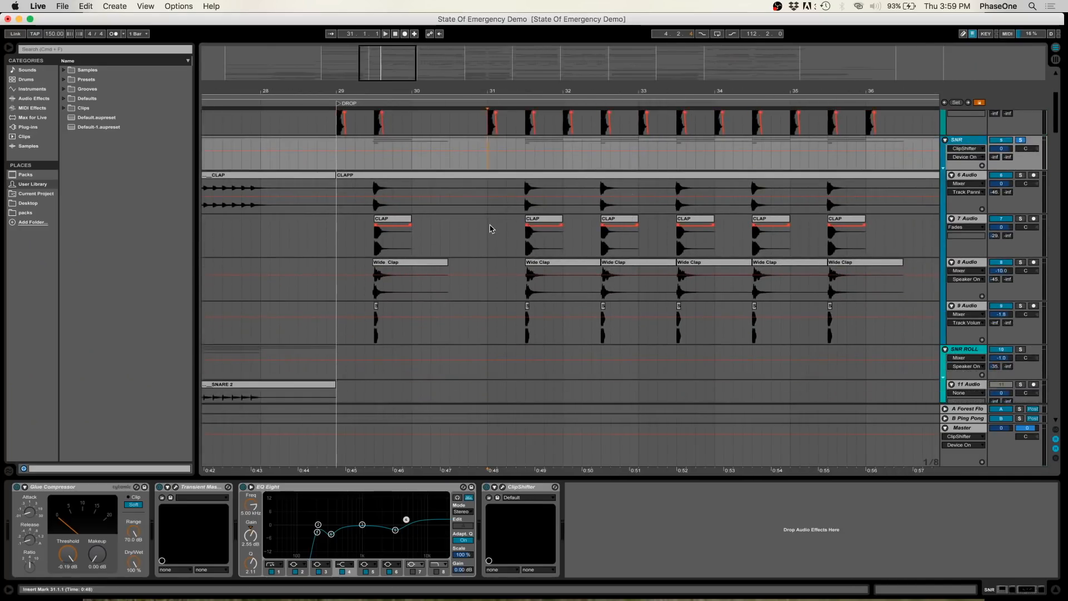
left_click(493, 227)
left_click(518, 208)
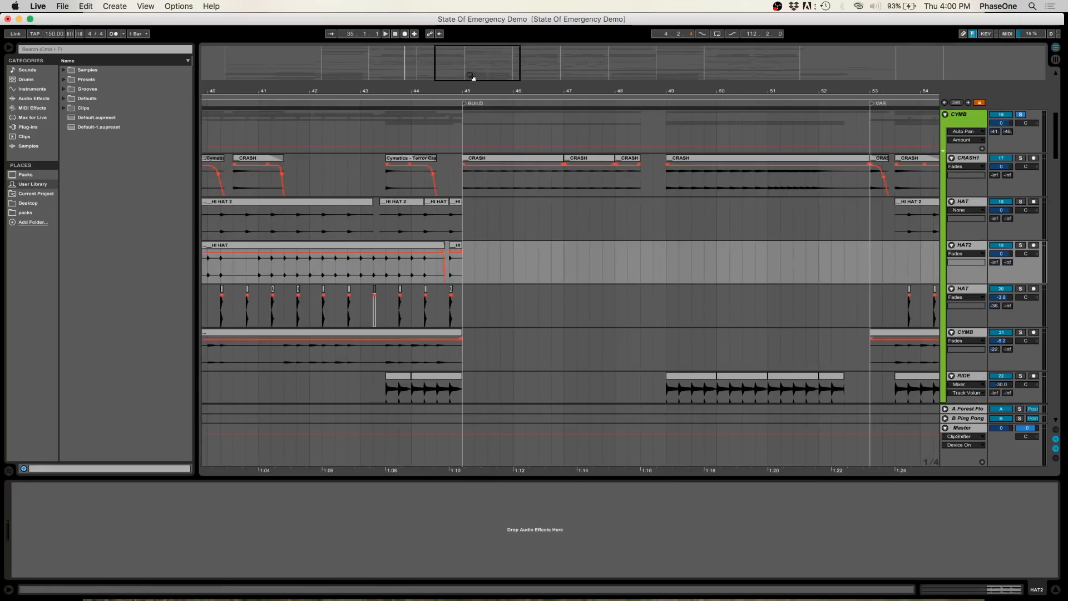
Step: Place the insert marker at bar 53 on the HAT track, look over the hat layers and play from the VAR section
scroll(517, 248, "right", 3)
scroll(517, 248, "right", 6)
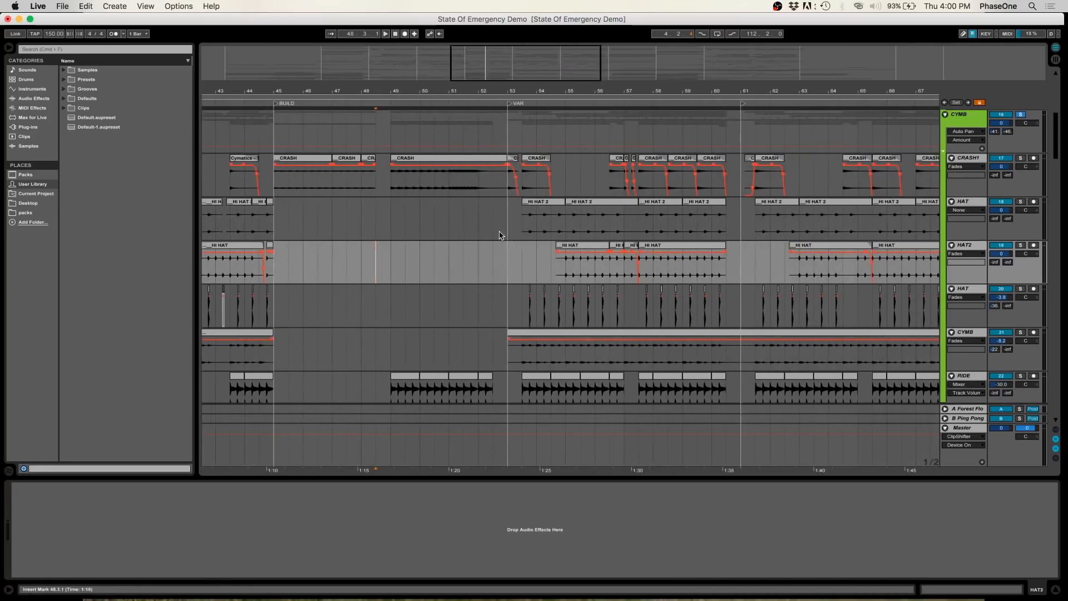
left_click(481, 218)
scroll(479, 218, "right", 2)
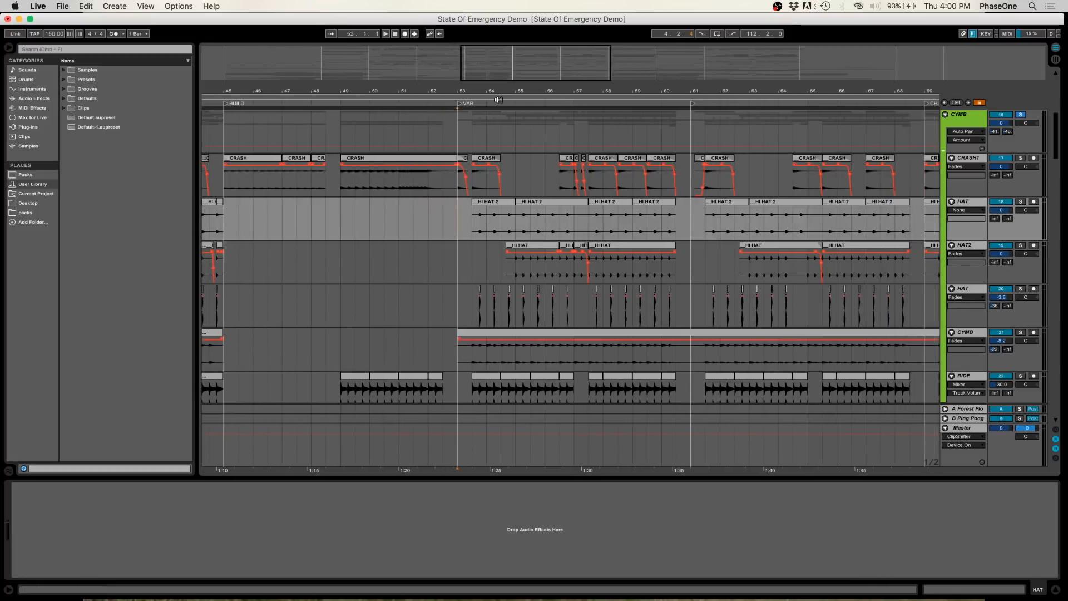
key("plus")
scroll(423, 217, "down", 3)
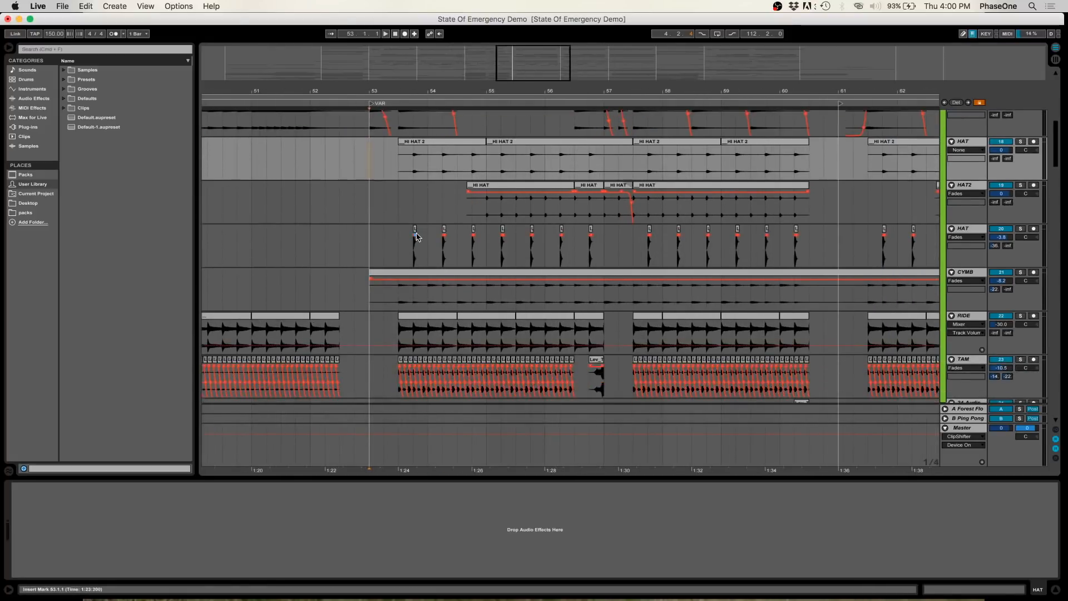
scroll(417, 236, "up", 3)
key("space")
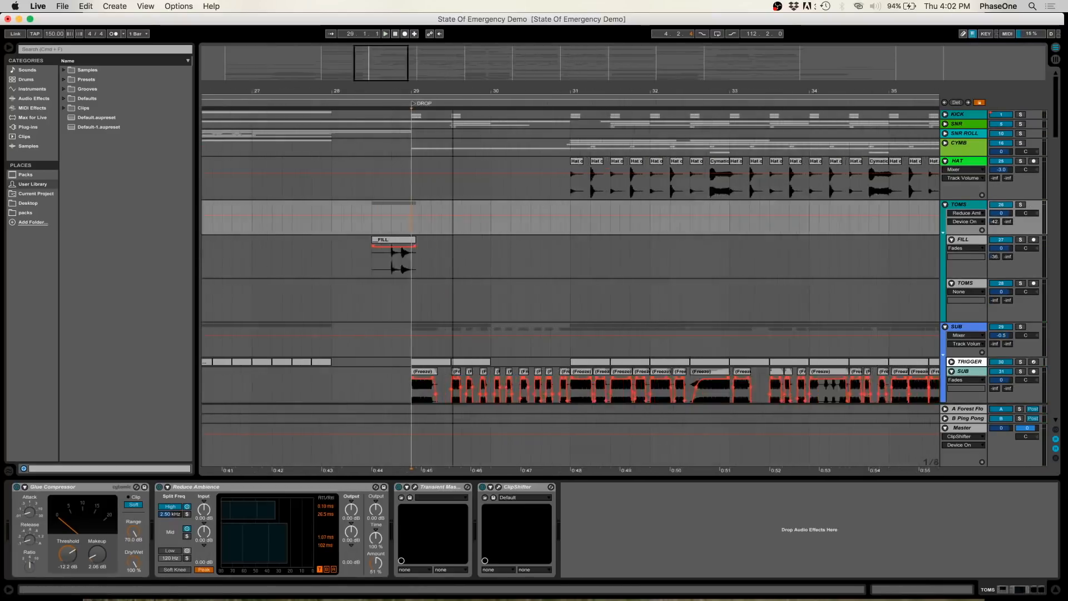
Step: Place the insert marker at 28.4.1 on the SUB group, just before the DROP section
key("plus")
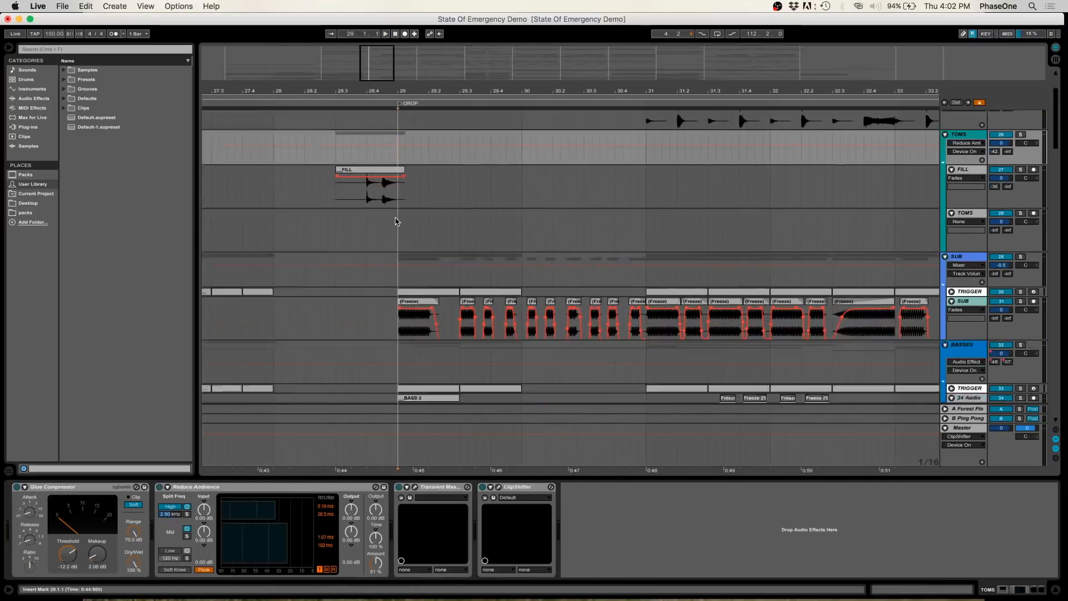
scroll(397, 221, "down", 2)
left_click(389, 248)
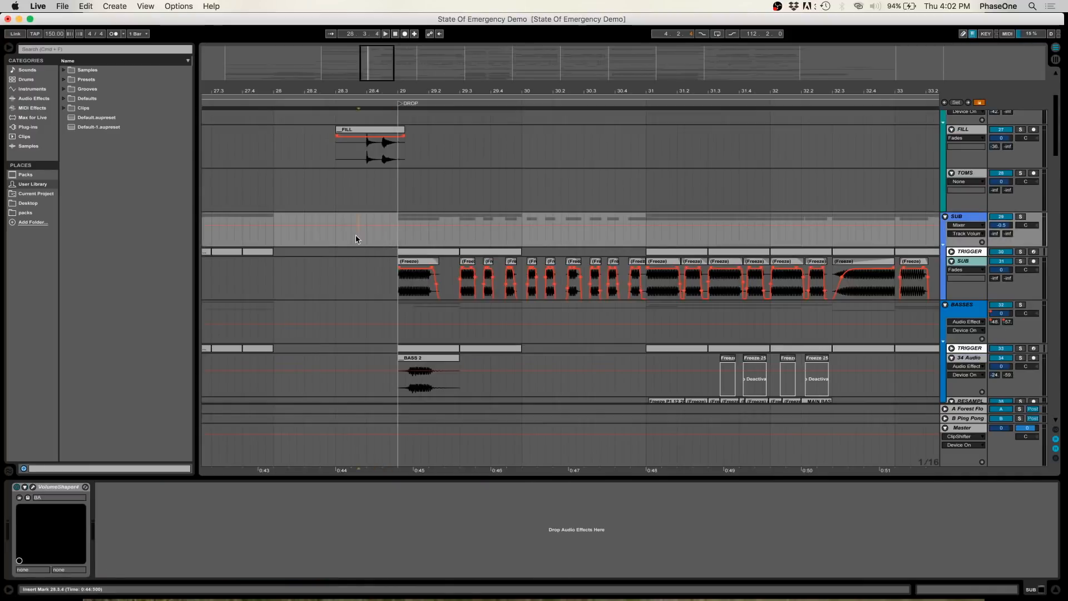
scroll(364, 233, "down", 2)
left_click(370, 238)
key("plus")
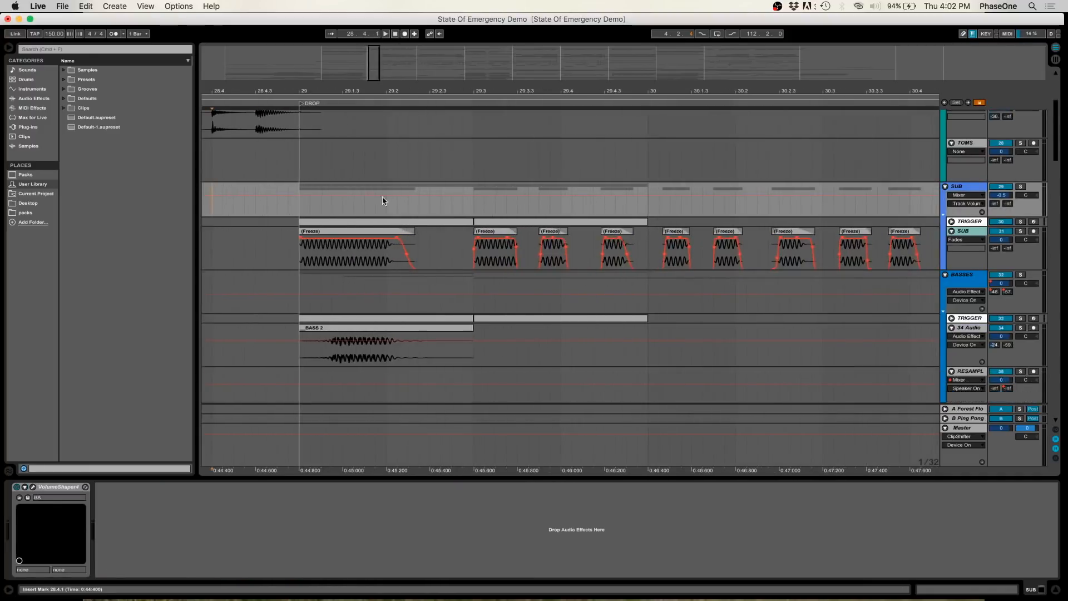
Step: Place the insert marker at 29.1.3 within the first frozen clip of the SUB audio track
scroll(384, 203, "down", 2)
left_click(336, 208)
scroll(335, 208, "down", 1)
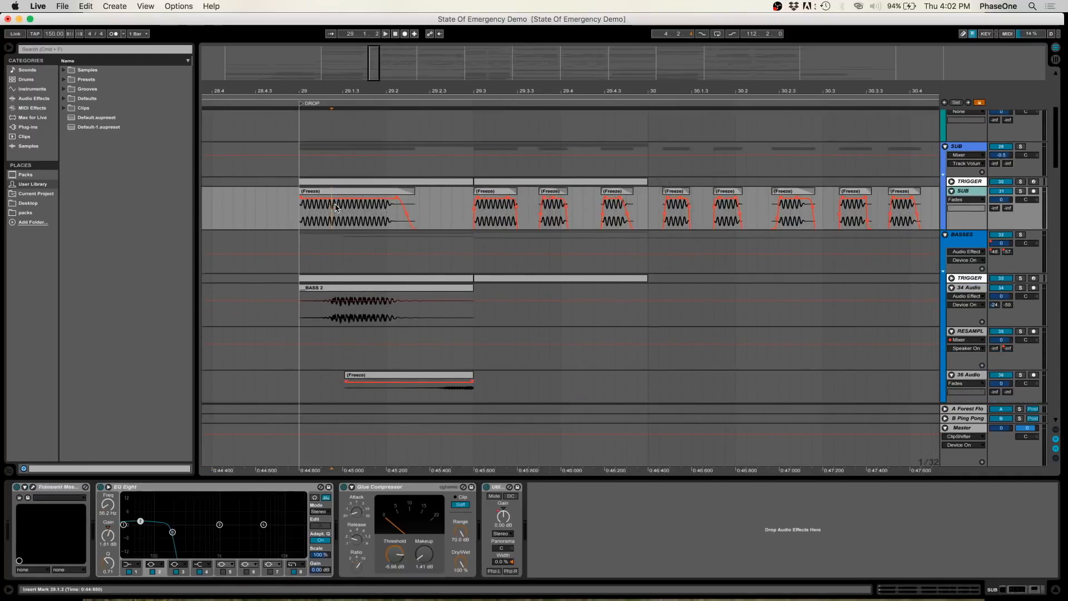
Step: Look over the bass layers at the start of the DROP section and select the first MAIN BASS clip on 37 Audio
scroll(333, 238, "down", 3)
left_click(325, 240)
scroll(326, 239, "down", 3)
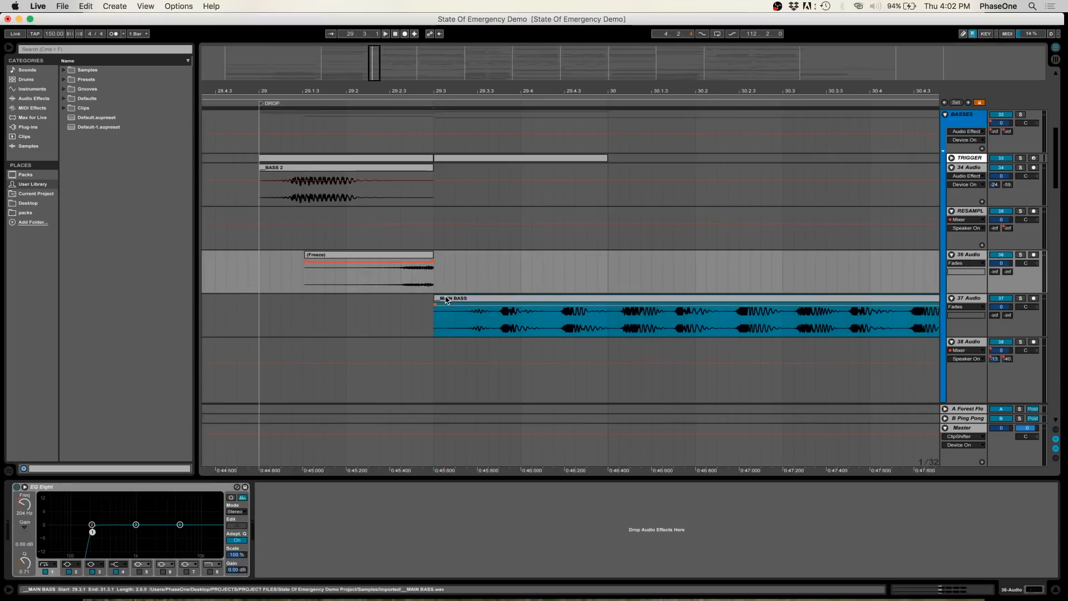
left_click(445, 300)
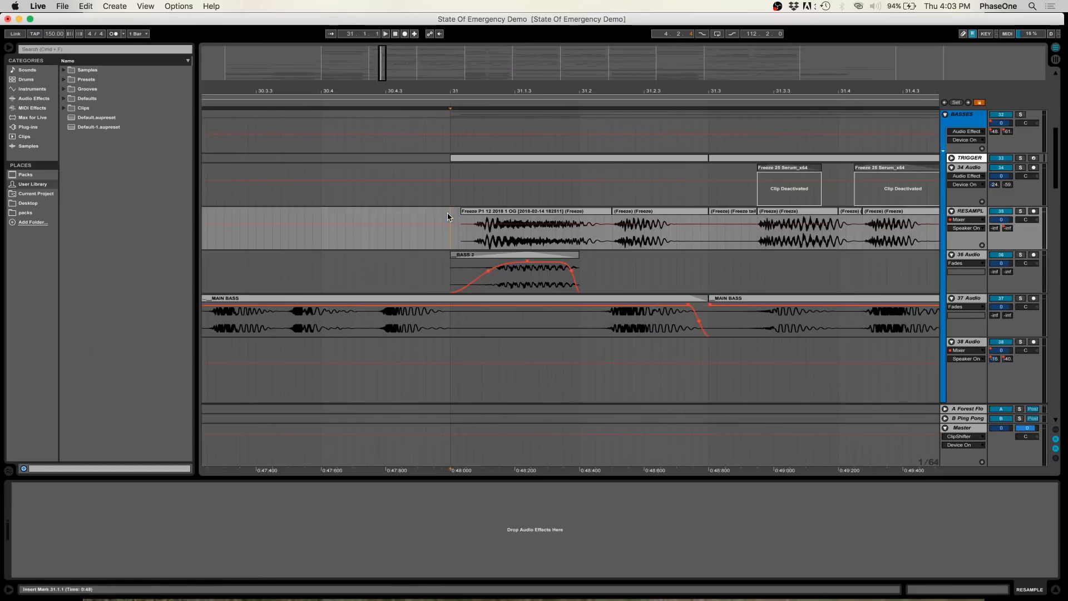
Step: Select the first frozen clip after bar 31 on the resample track, solo that track and play it
left_click(463, 213)
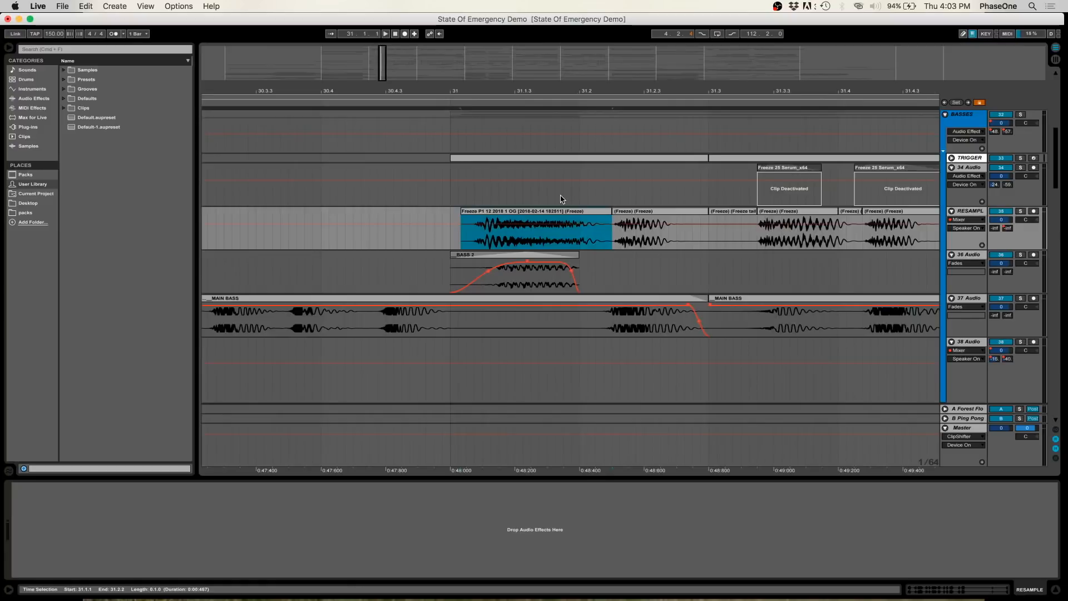
left_click(444, 216)
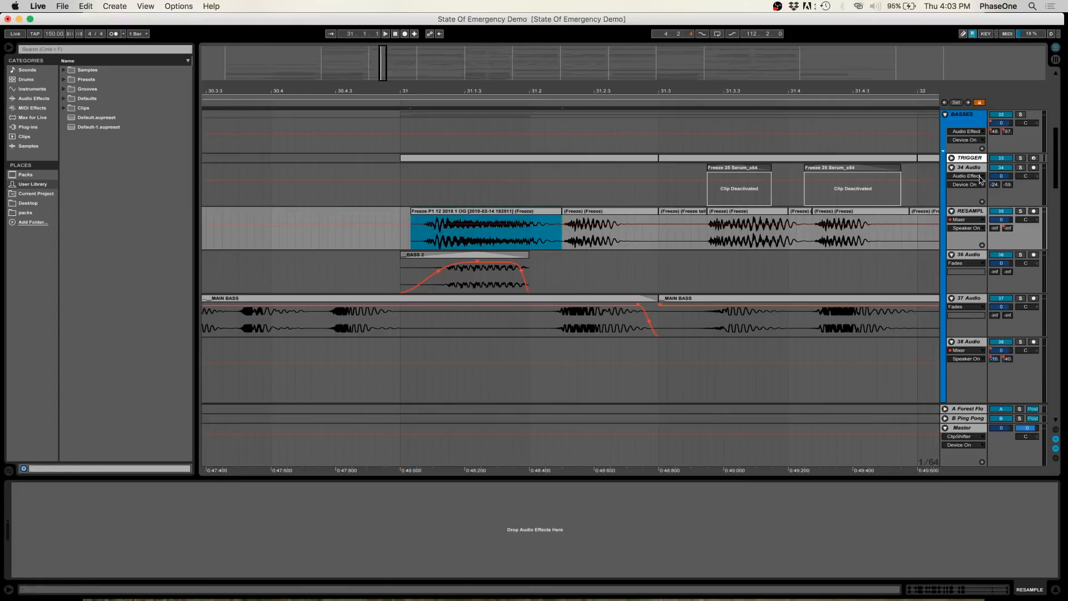
left_click(1021, 212)
key("space")
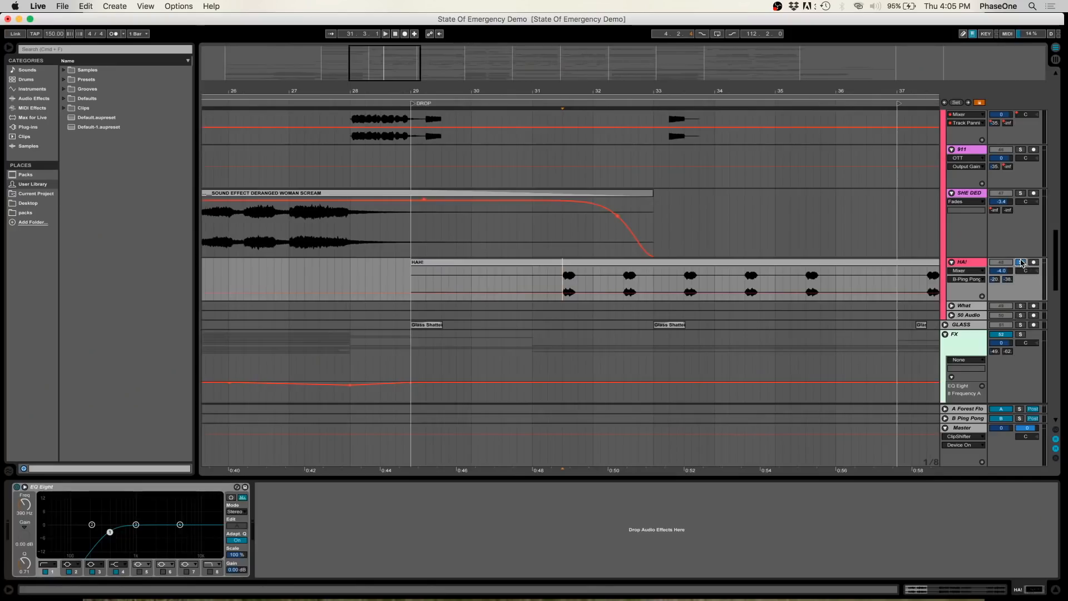
Step: Toggle solo on the HAI! vocal track and place the insert marker at bar 45 on the 39 Serum track
left_click(1021, 262)
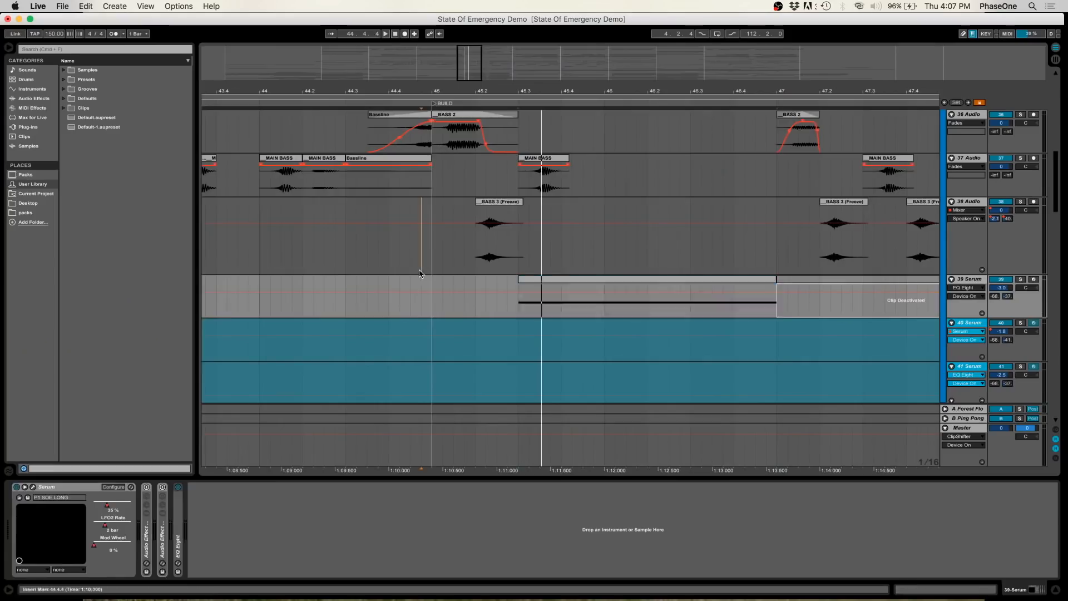
left_click(421, 271)
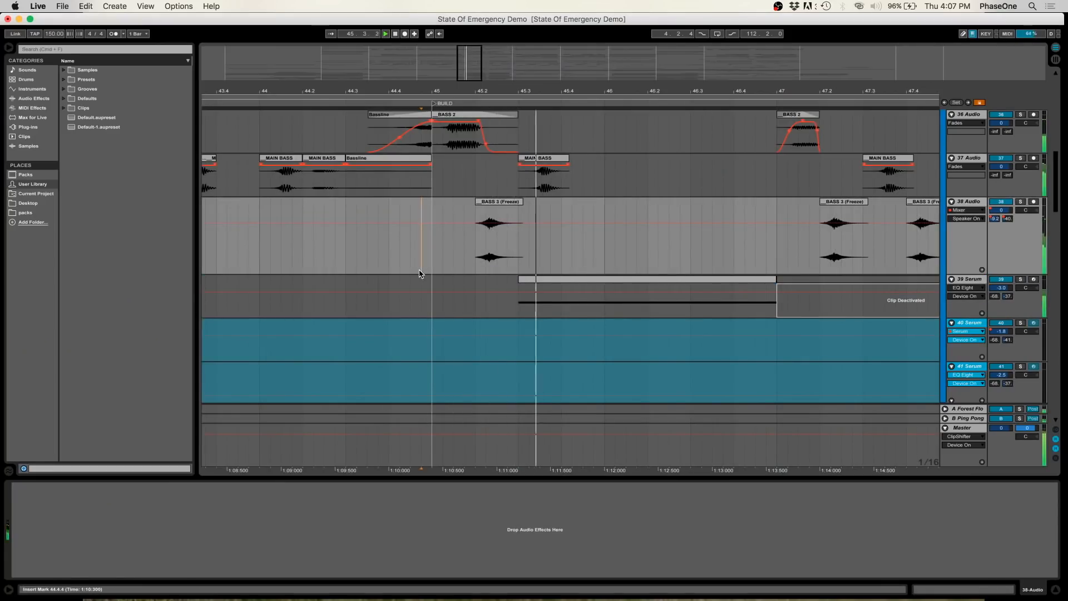
left_click(433, 278)
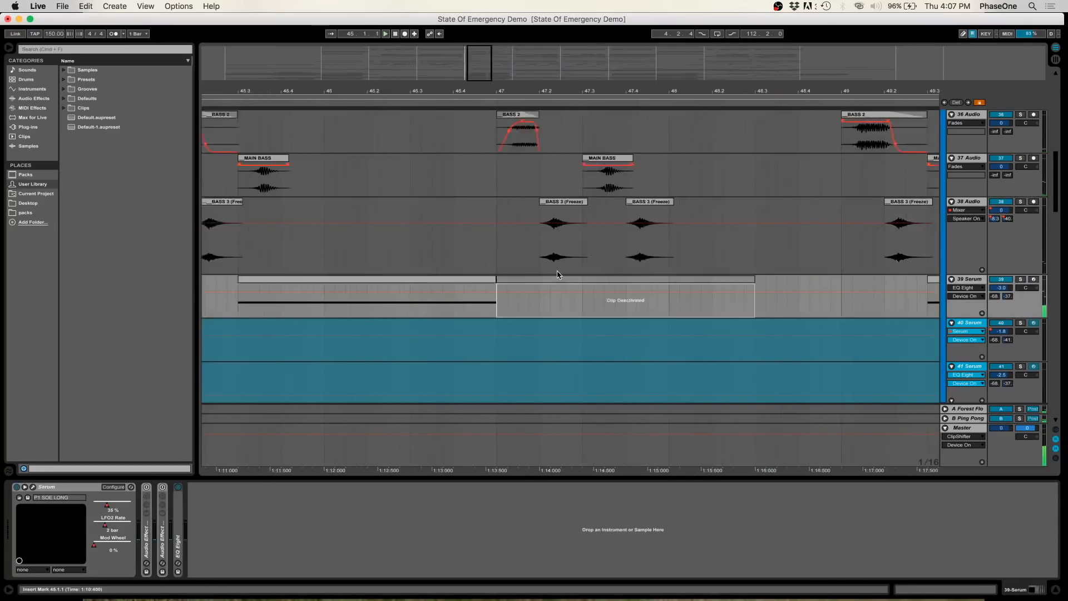
Step: Audition the 39 Serum bass clips around bar 49 and arm the 39 Serum track for recording
left_click(654, 281)
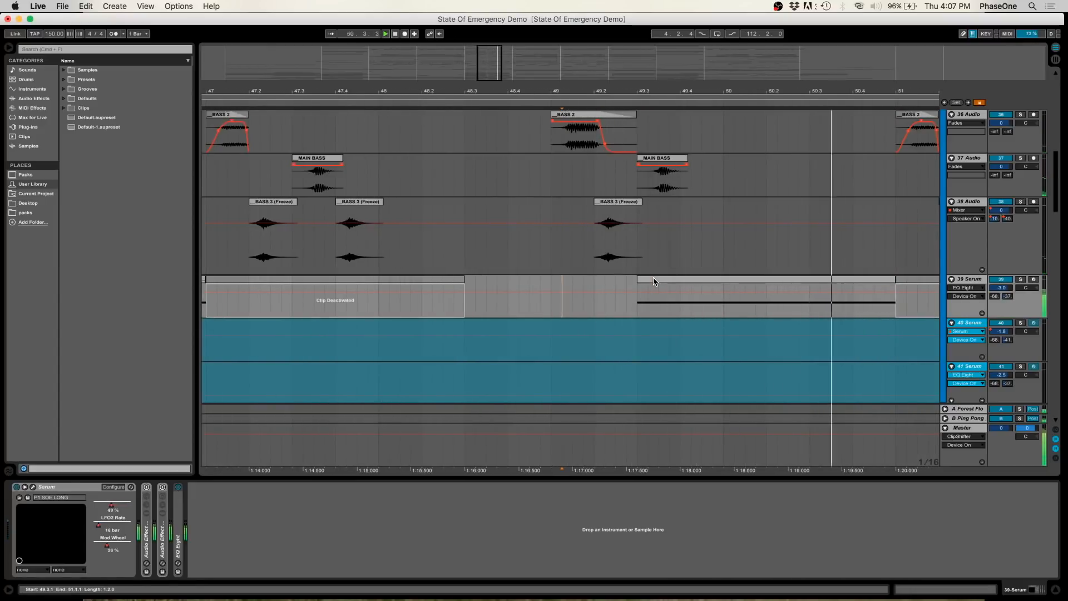
left_click(555, 273)
left_click(1035, 270)
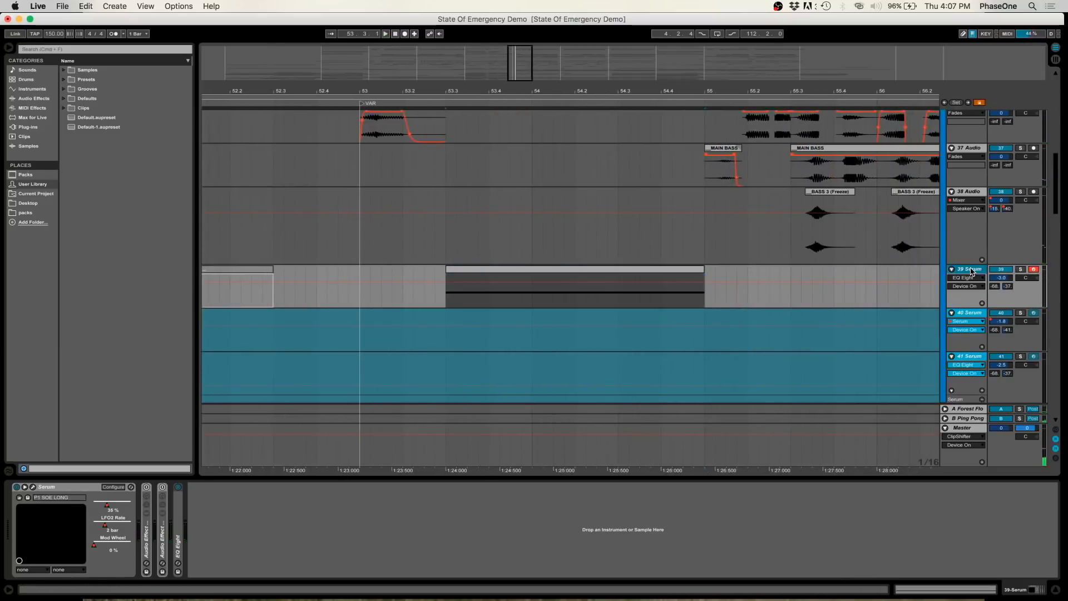
Step: Open the Serum instrument on the 39 Serum track and examine its LFO 1 and LFO 2 shapes and targets
left_click(973, 272)
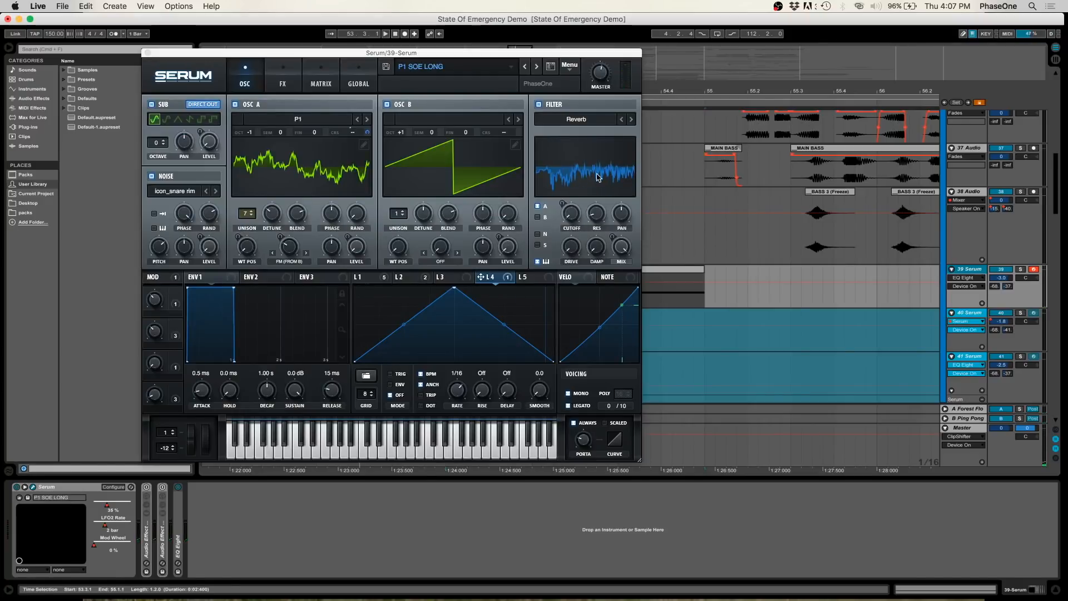
left_click(366, 279)
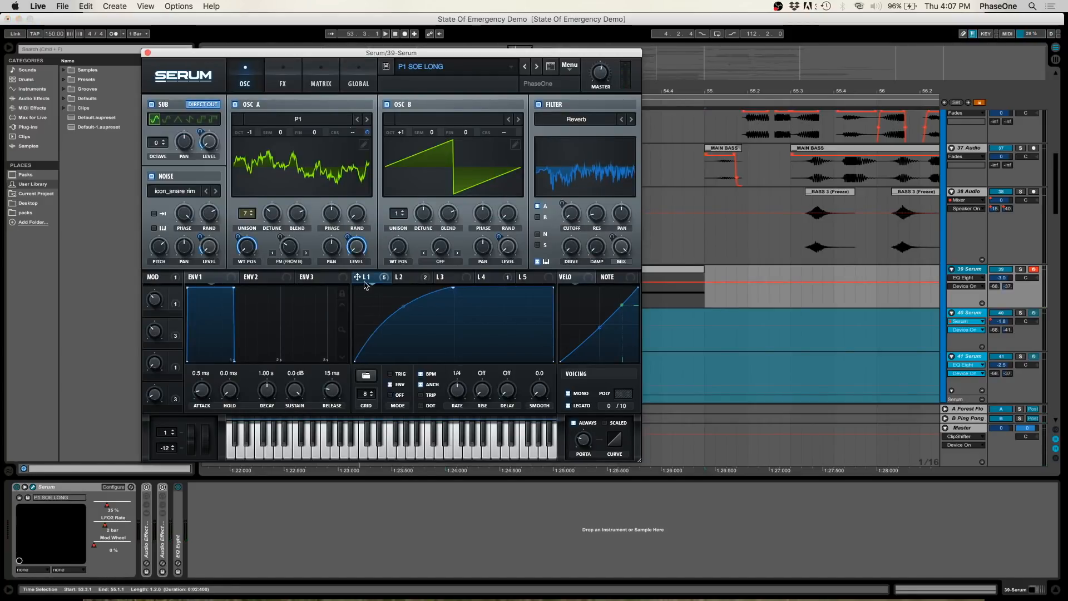
left_click(425, 279)
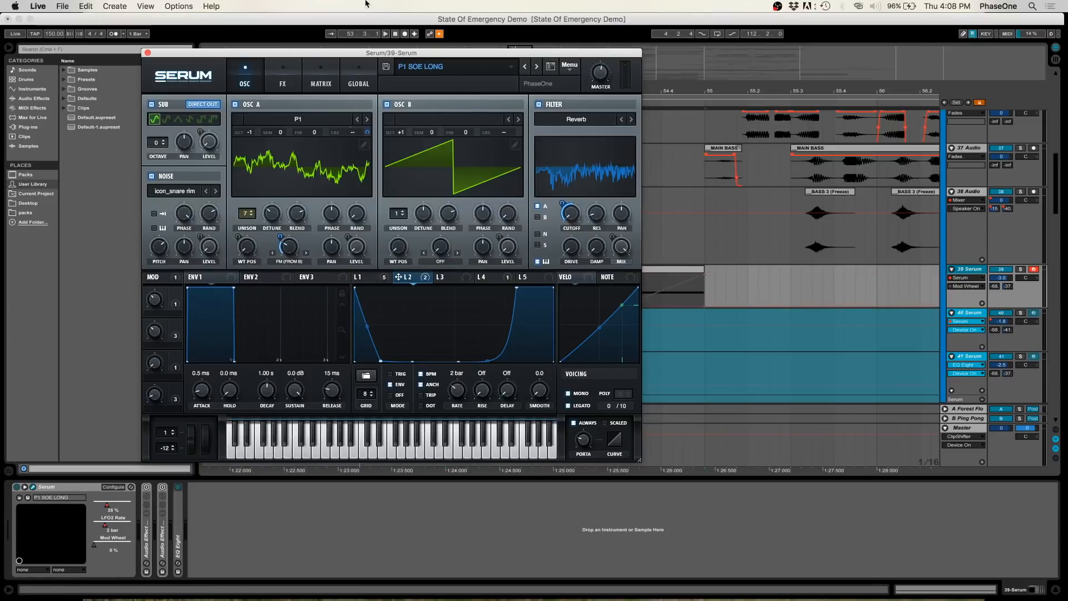
Step: Re-enable the overridden automation, then try Serum's mod wheel and hide the plug-in window for playback
left_click(439, 35)
mouse_move(367, 54)
left_mouse_down()
mouse_move(359, 43)
mouse_move(367, 47)
left_mouse_up()
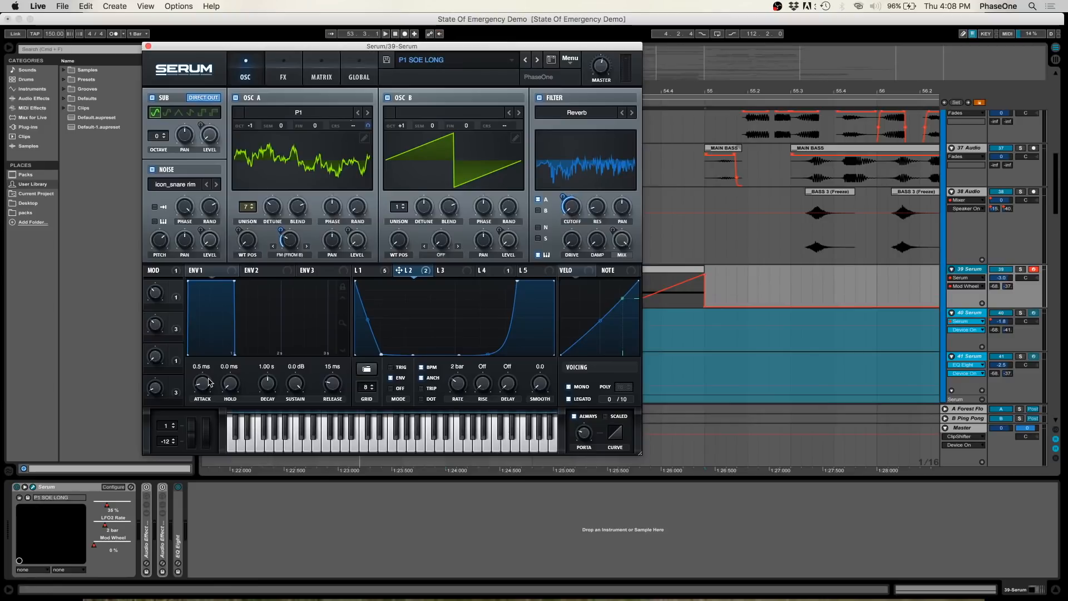
left_click_drag(201, 434, 209, 342)
key("super+alt+p")
key("space")
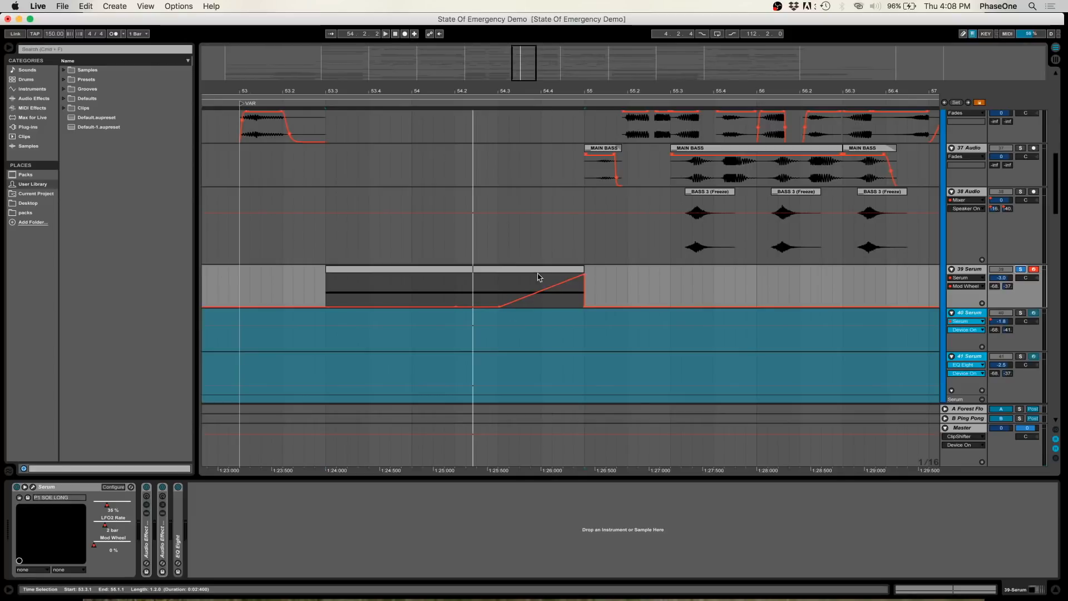
Step: Select the 39 Serum mod wheel ramp from 54.3 to 55.1 and the flat part before it, and play the passage
left_click(500, 287)
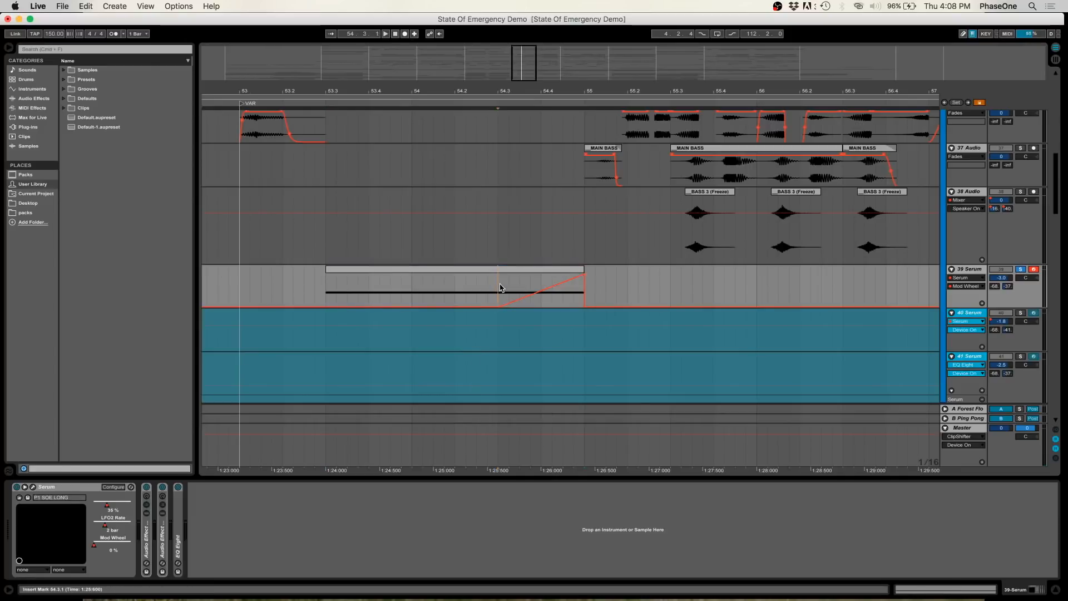
left_click(418, 272)
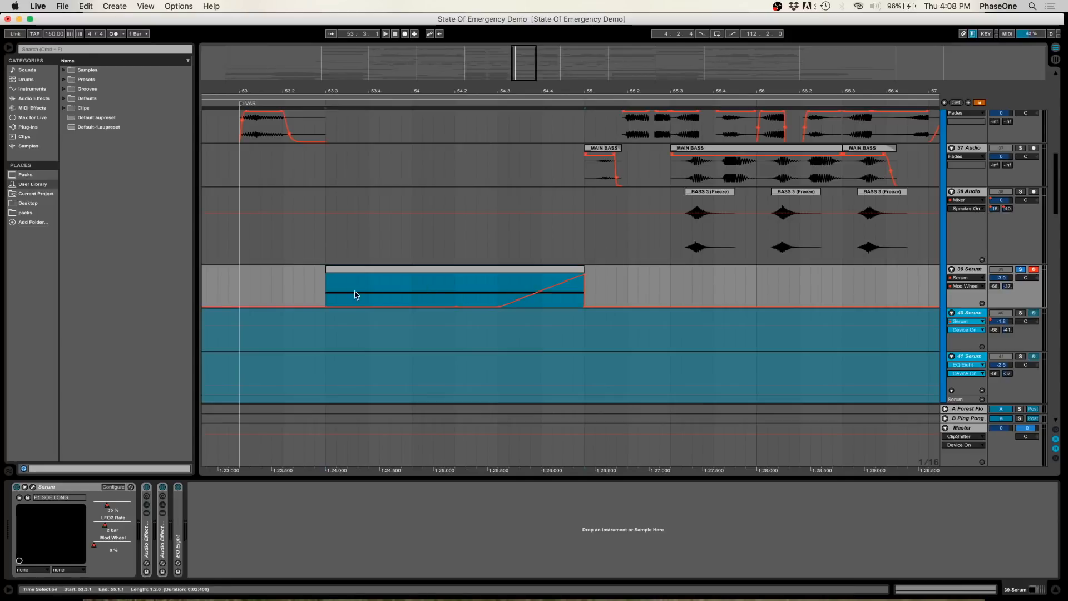
left_click_drag(356, 295, 584, 293)
left_click(473, 292)
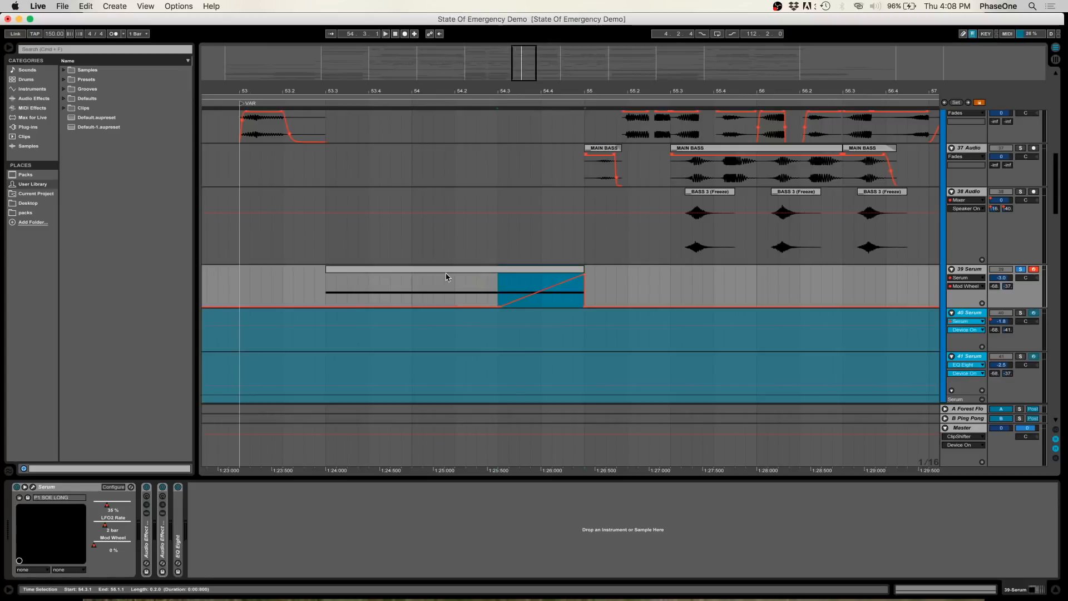
left_click_drag(498, 293, 587, 274)
left_click_drag(490, 294, 326, 294)
key("space")
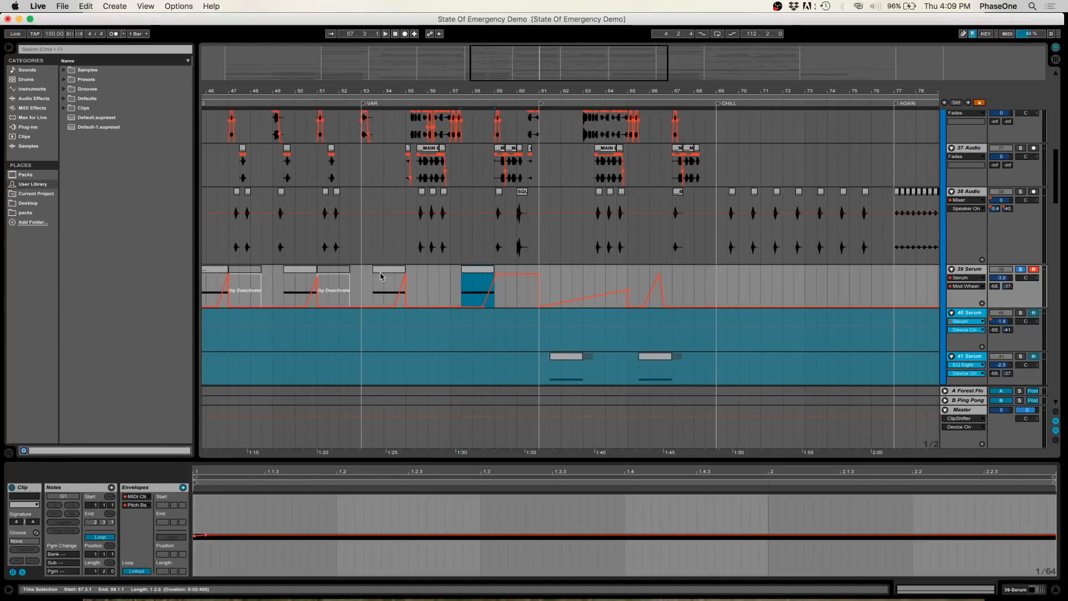
Step: Audition the 39 Serum clips starting at 53.3 and 57.3 with their mod wheel automation
left_click(381, 276)
key("space")
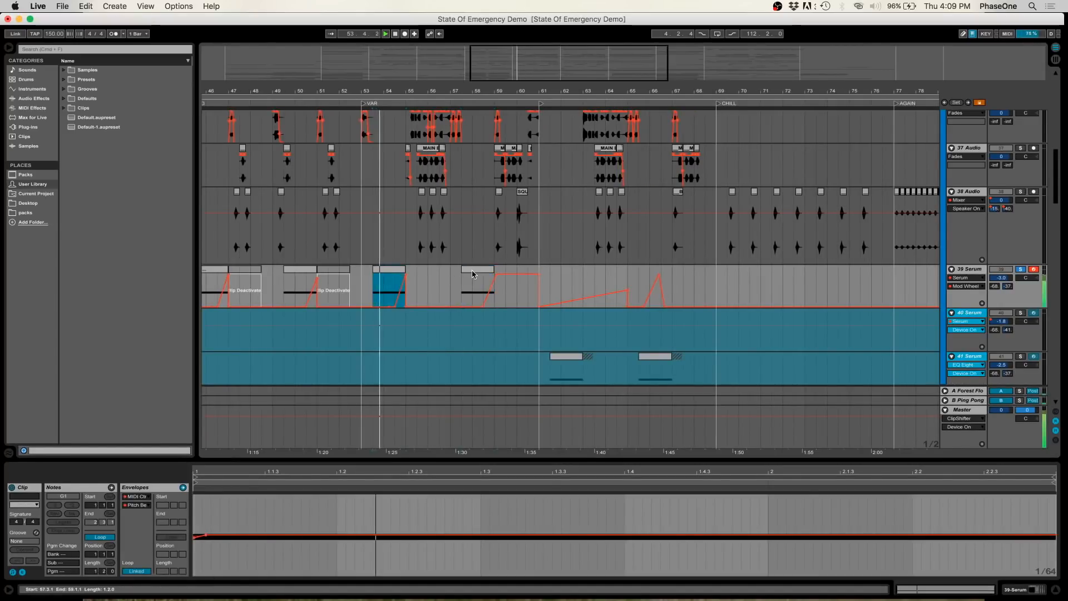
left_click(472, 274)
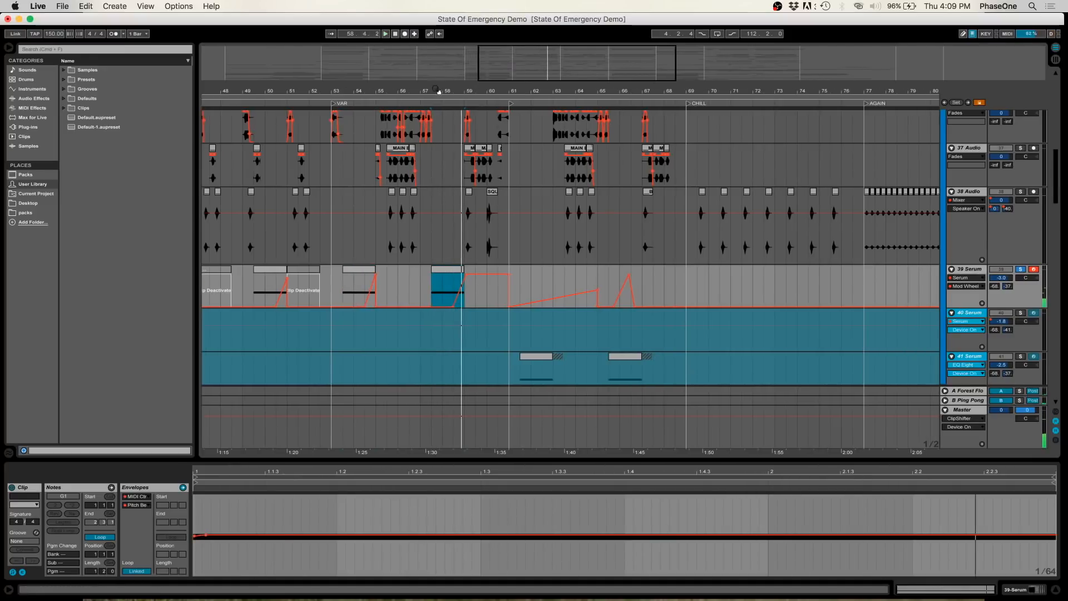
scroll(439, 92, "up", 3)
left_click(421, 293)
left_click(434, 287)
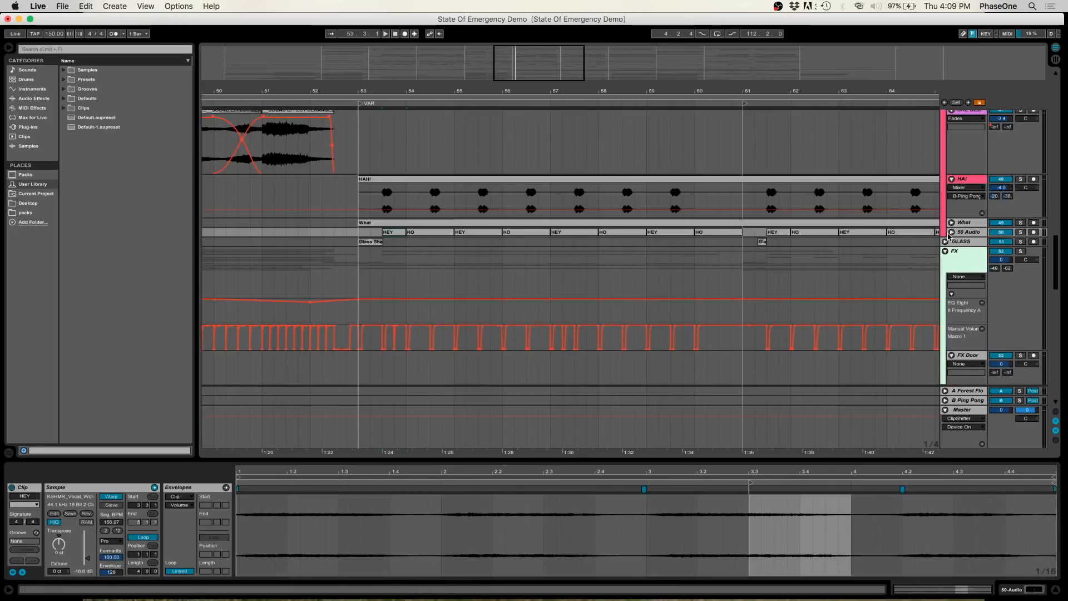
Step: Unfold the 50 Audio vocal track and audition the "So Let's Try" clip before VAR by temporarily soloing its 911 track
left_click(951, 233)
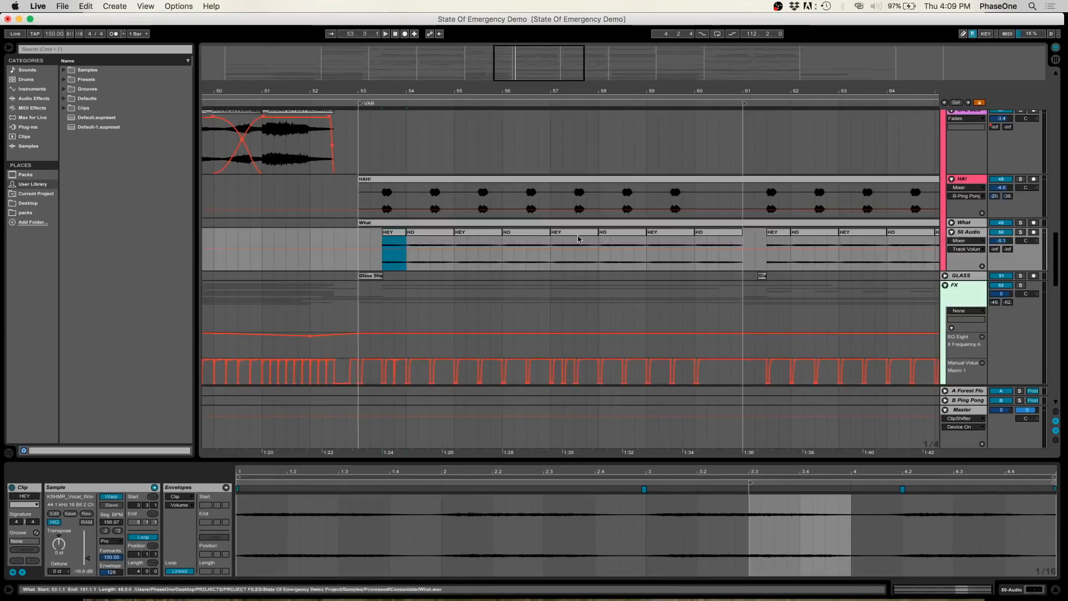
left_click(346, 245)
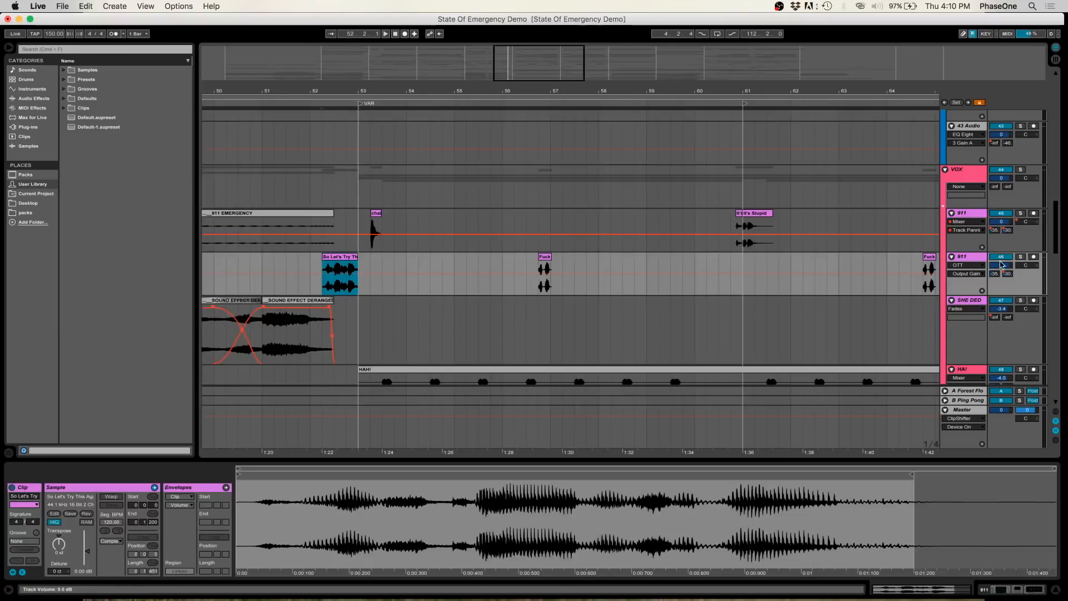
left_click(1020, 257)
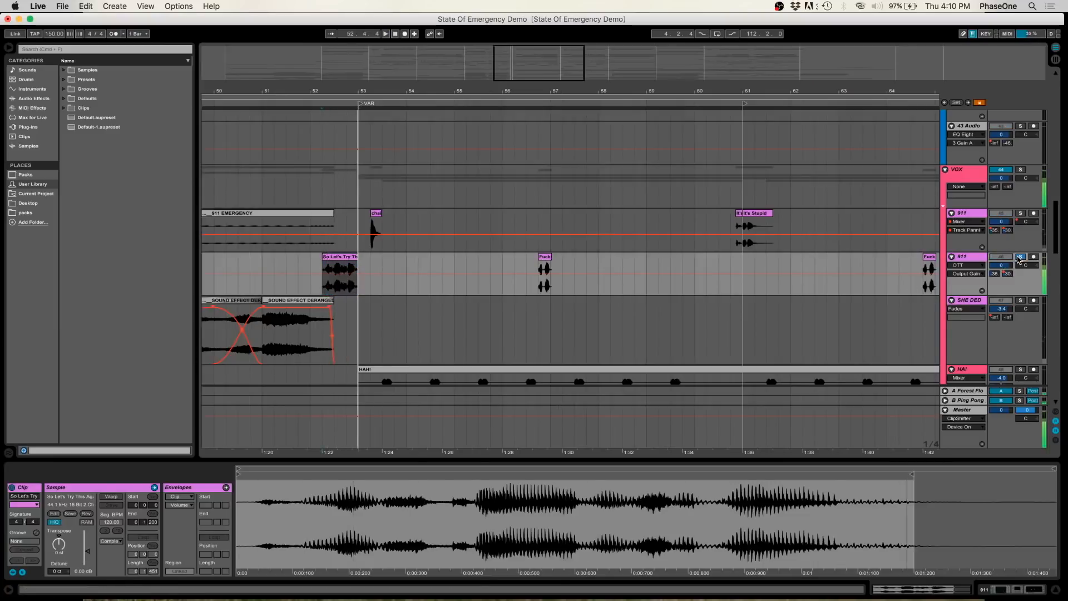
left_click(1020, 258)
scroll(563, 327, "left", 10)
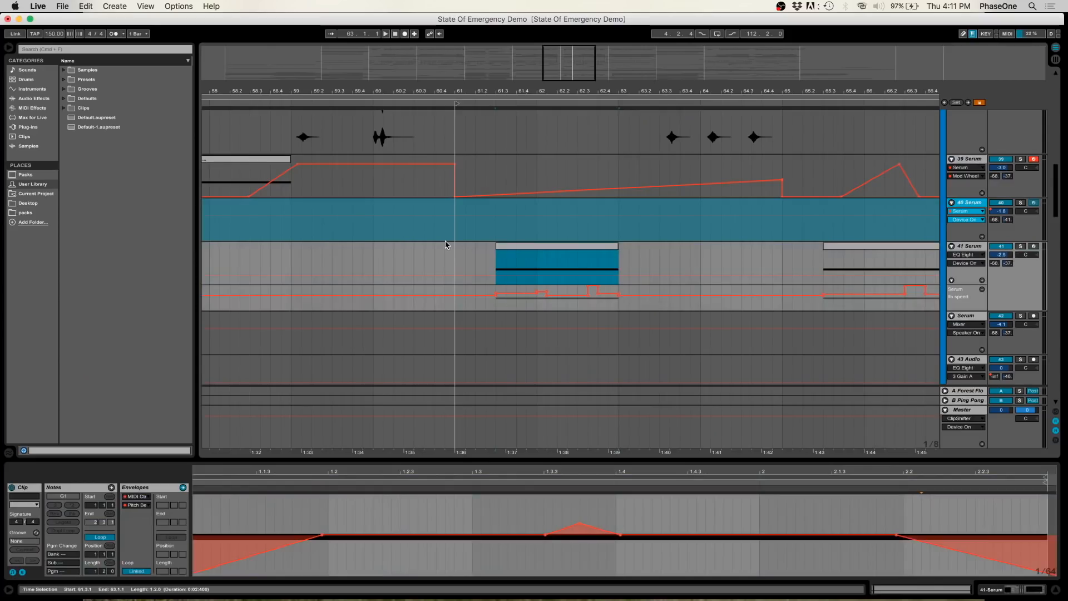
Step: Play the 41 Serum track from bar 61 through its first clip and arm that track for recording
left_click(445, 243)
left_click(405, 251)
left_click(436, 247)
left_click(388, 248)
scroll(392, 249, "right", 3)
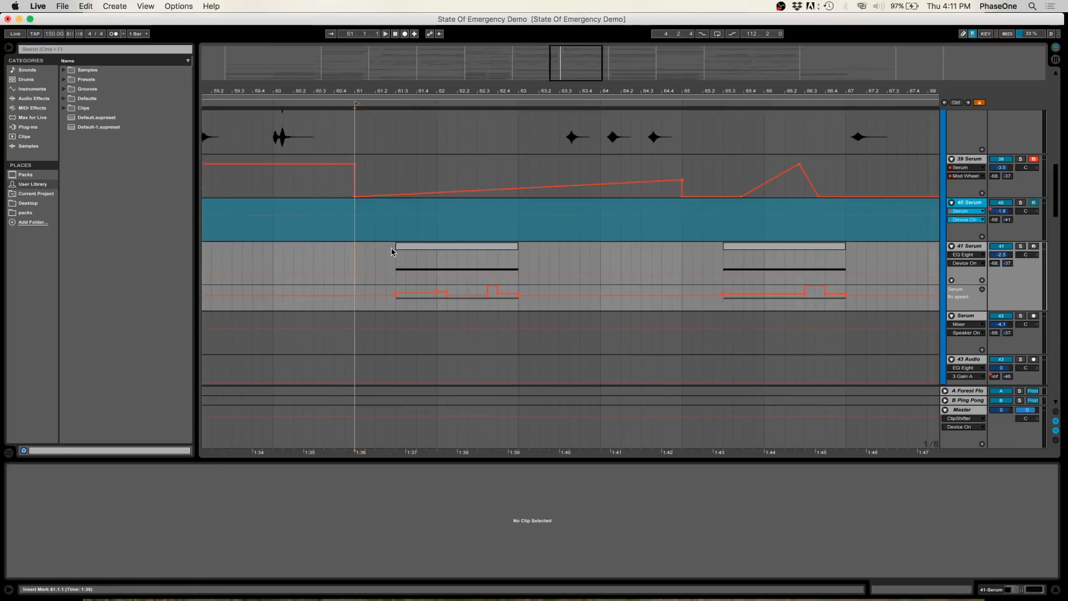
left_click(295, 257)
key("space")
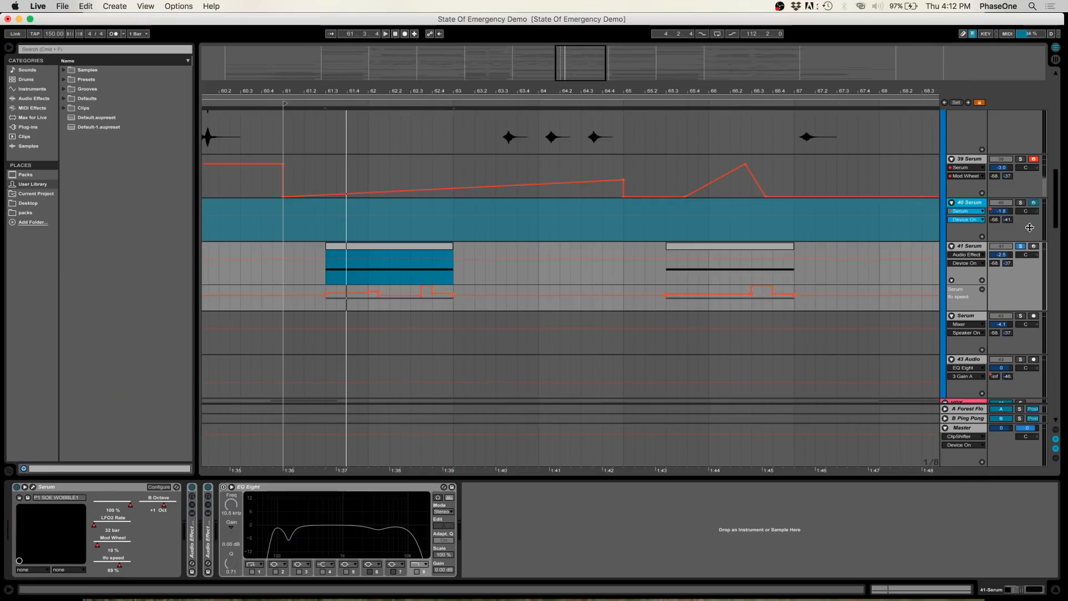
left_click(1034, 247)
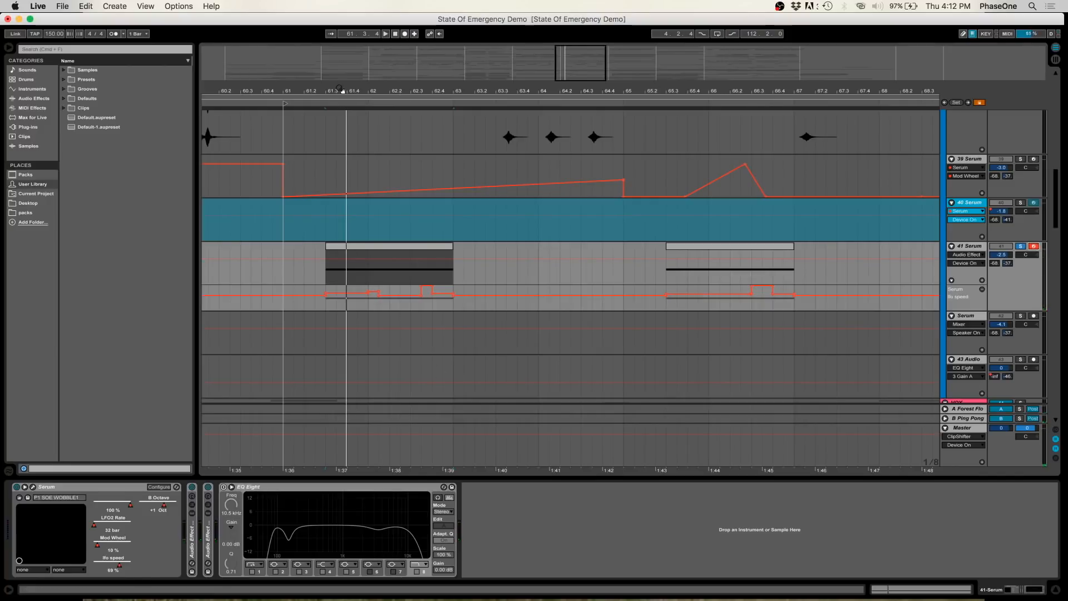
Step: Open the 41 Serum clip at 61.3 in the clip editor and enlarge its pitch bend envelope display
left_click_drag(340, 89, 338, 130)
mouse_move(300, 296)
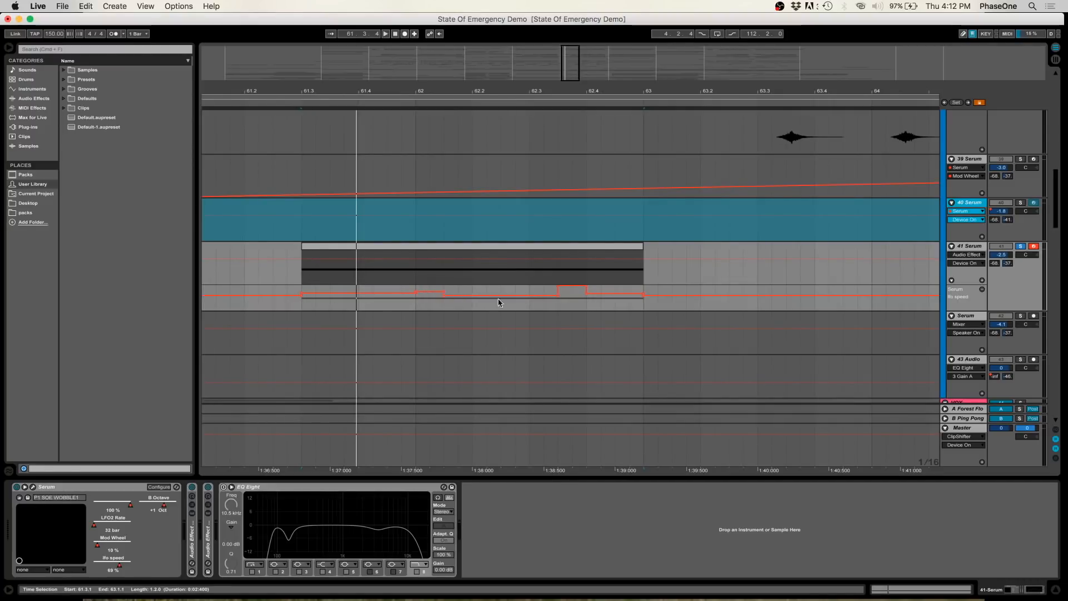
double_click(456, 249)
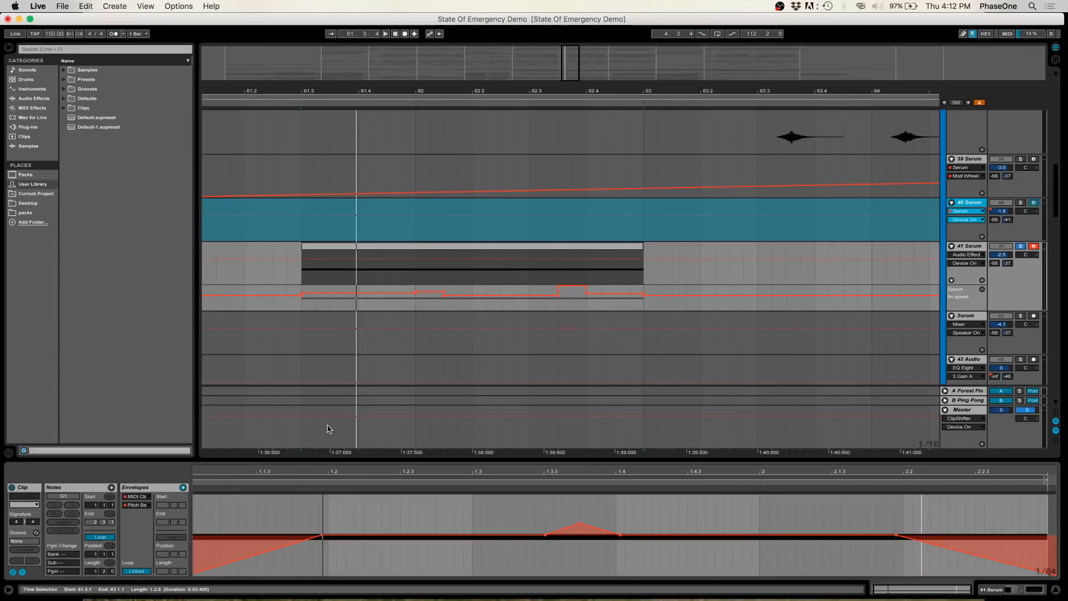
left_click_drag(357, 460, 356, 334)
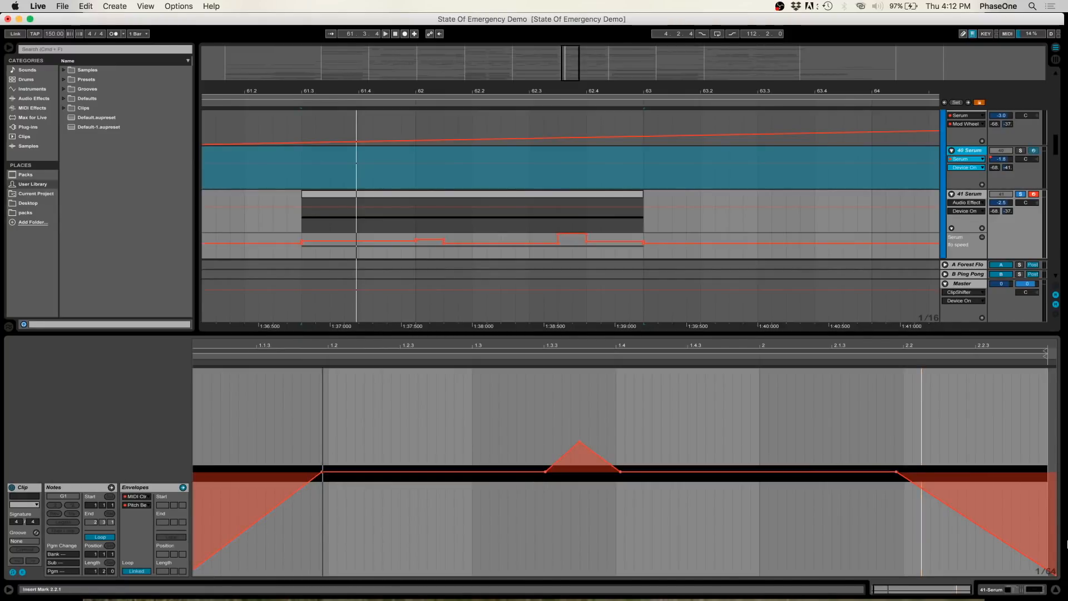
Step: Audition the 41 Serum clips at 61.3 and 65.3, following their pitch bend envelopes
left_click(341, 194)
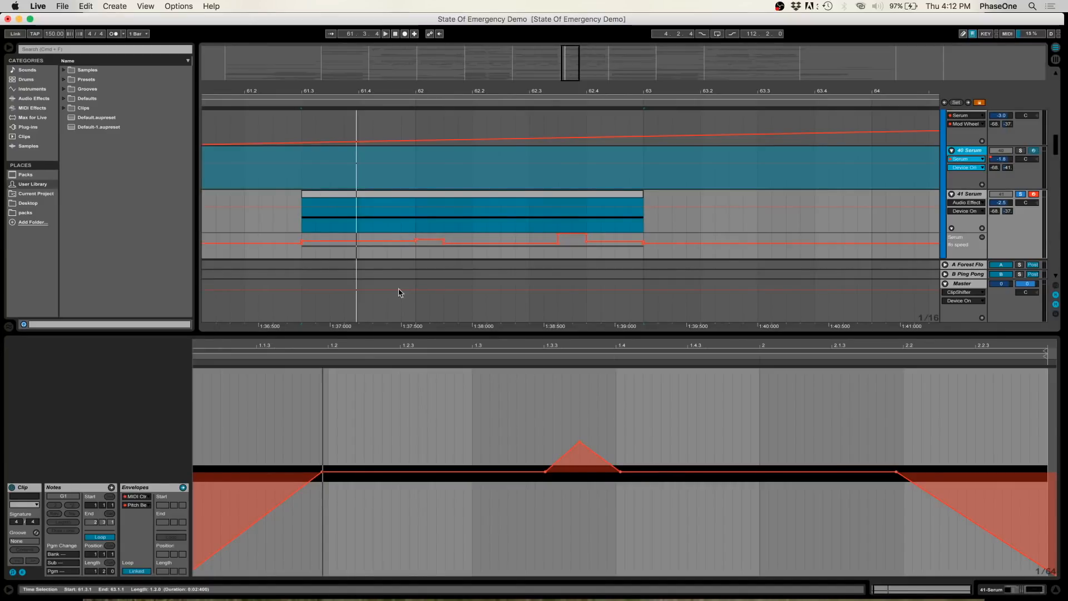
key("space")
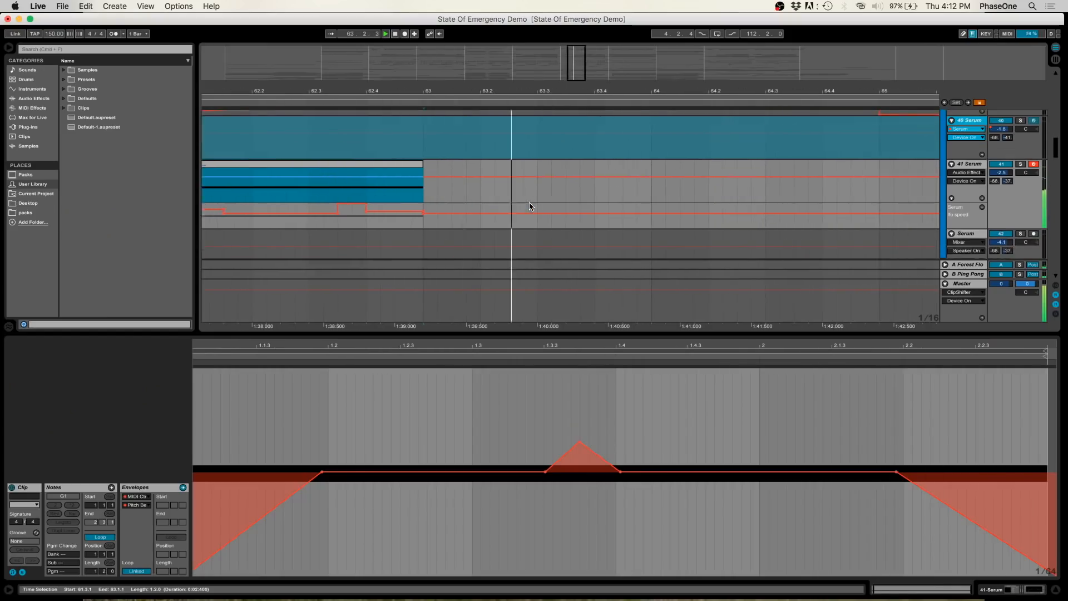
left_click(531, 201)
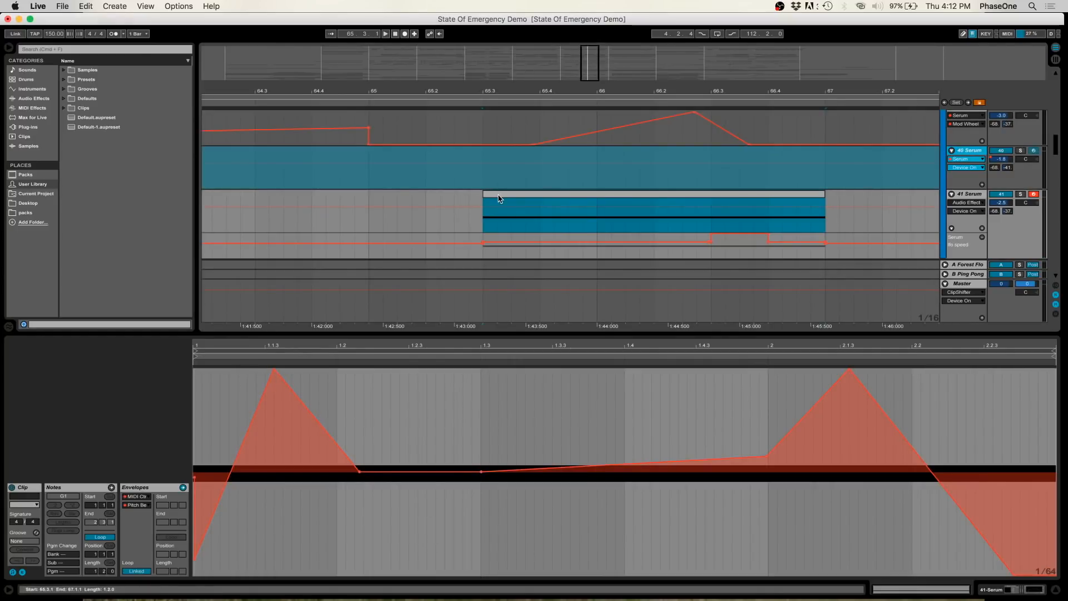
key("space")
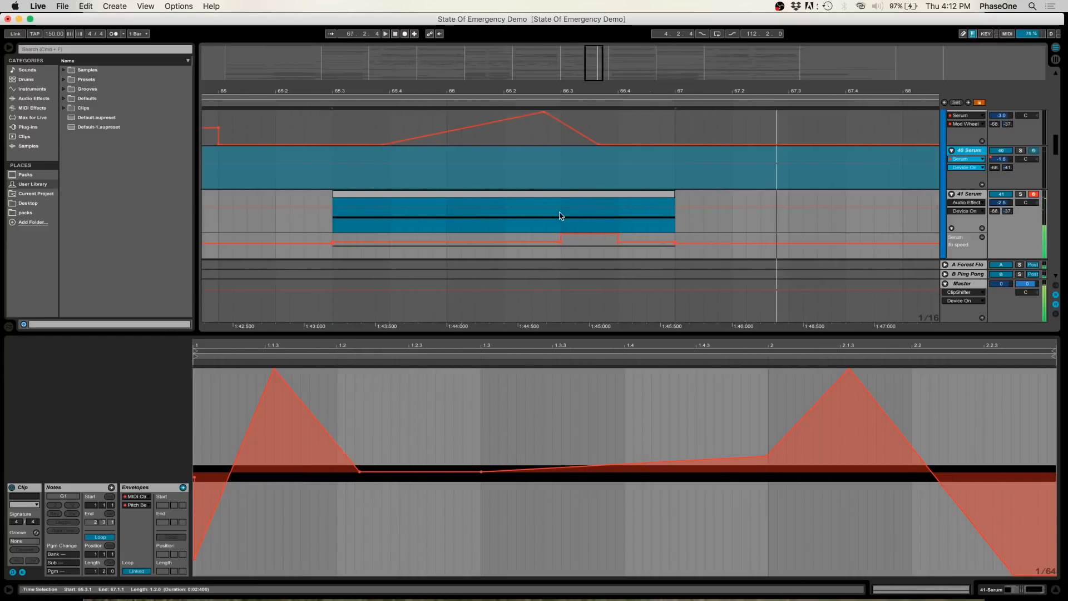
left_click(290, 206)
key("space")
left_click(405, 202)
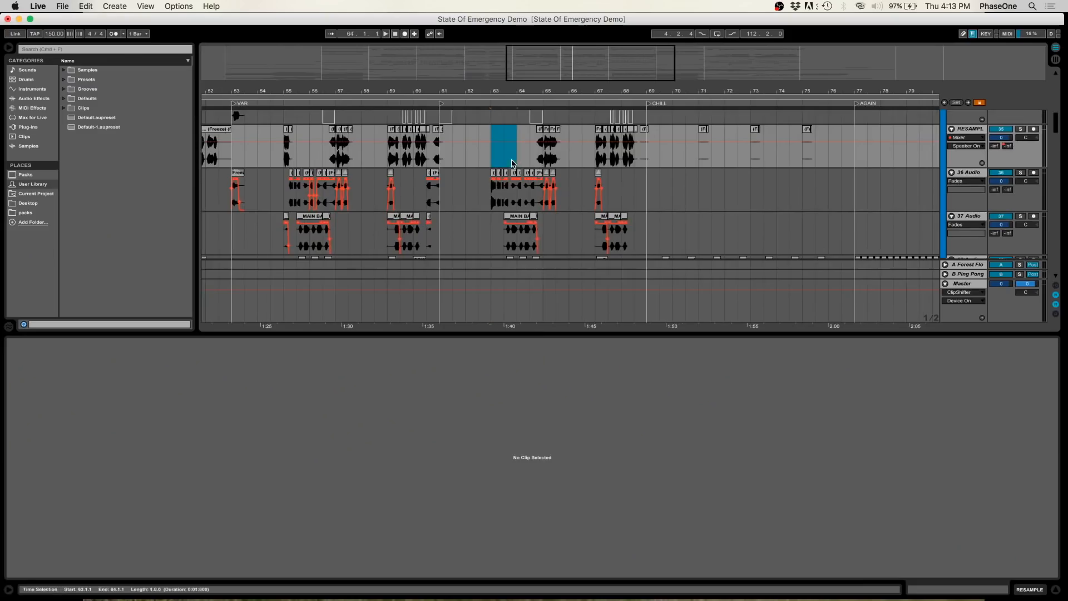
Step: Select the BASSES group track around bar 64 and look through its effects chain from Corpus to VolumeShaper
scroll(395, 182, "up", 5)
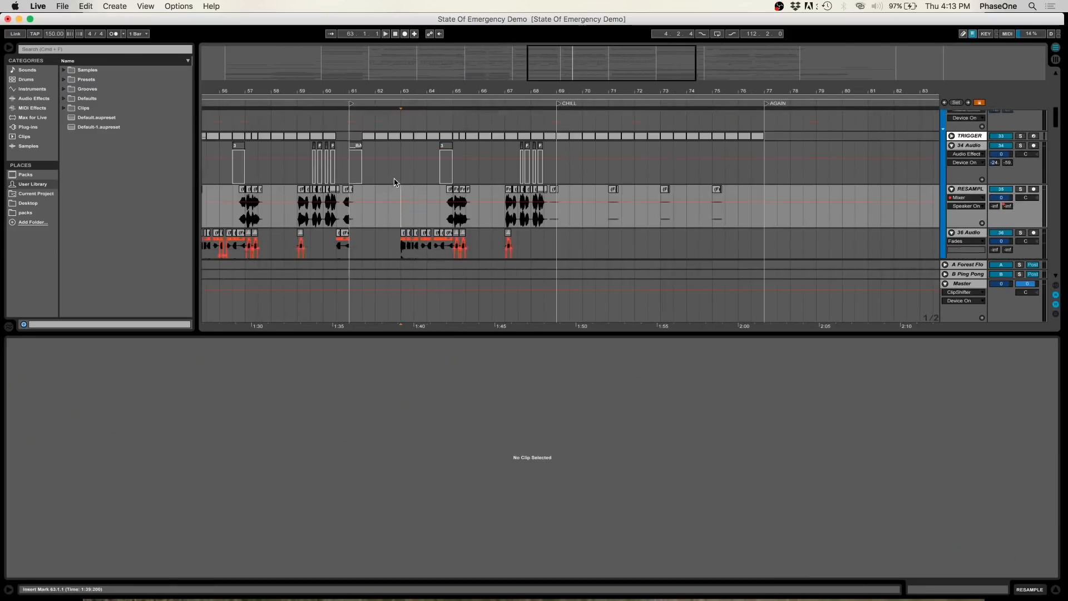
scroll(396, 182, "up", 2)
scroll(395, 182, "down", 4)
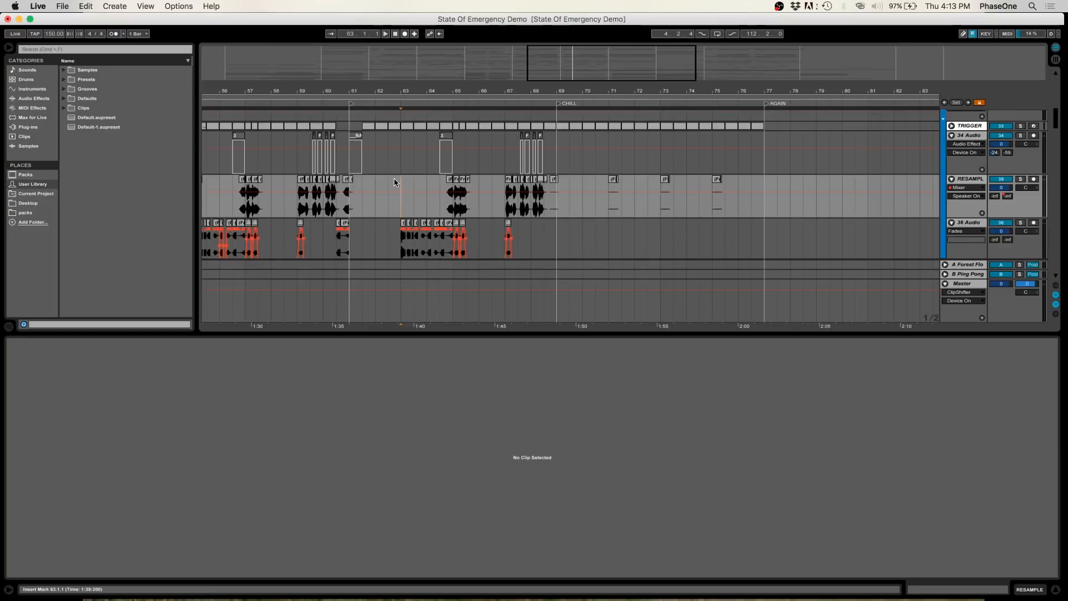
scroll(530, 182, "up", 4)
left_click(450, 177)
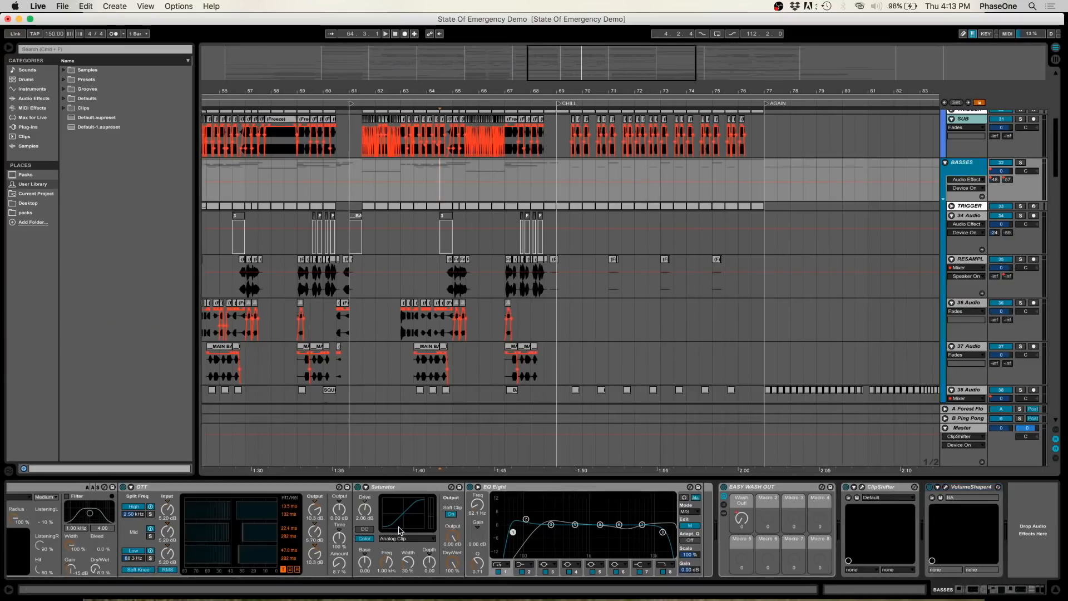
scroll(399, 530, "left", 10)
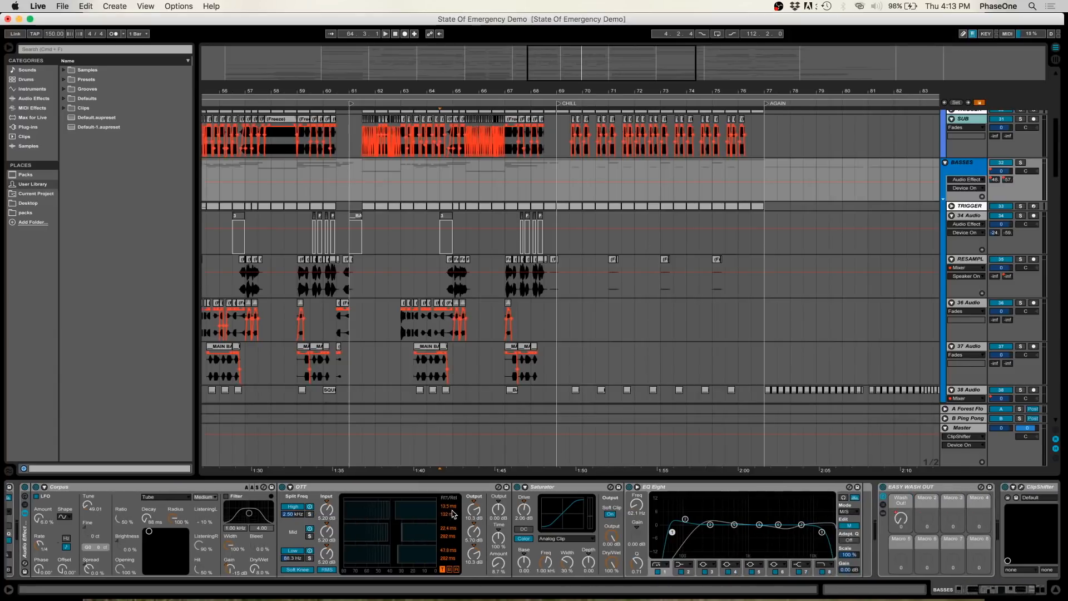
scroll(452, 514, "right", 6)
scroll(453, 514, "left", 15)
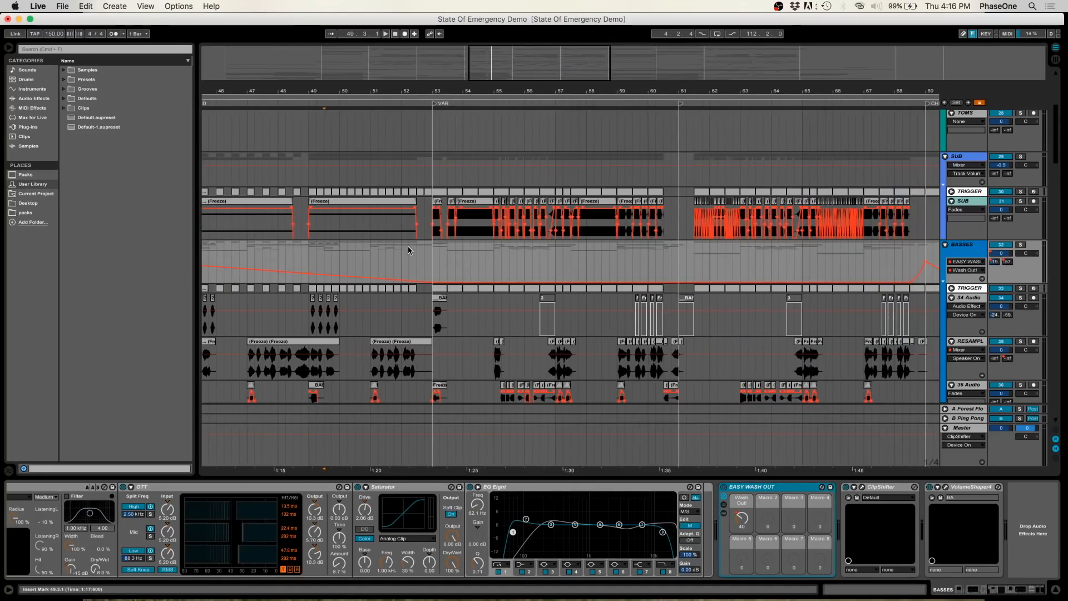
Step: Check the Wash Out macro at the BUILD marker and reveal the devices inside the EASY WASH OUT rack on BASSES
scroll(408, 250, "left", 3)
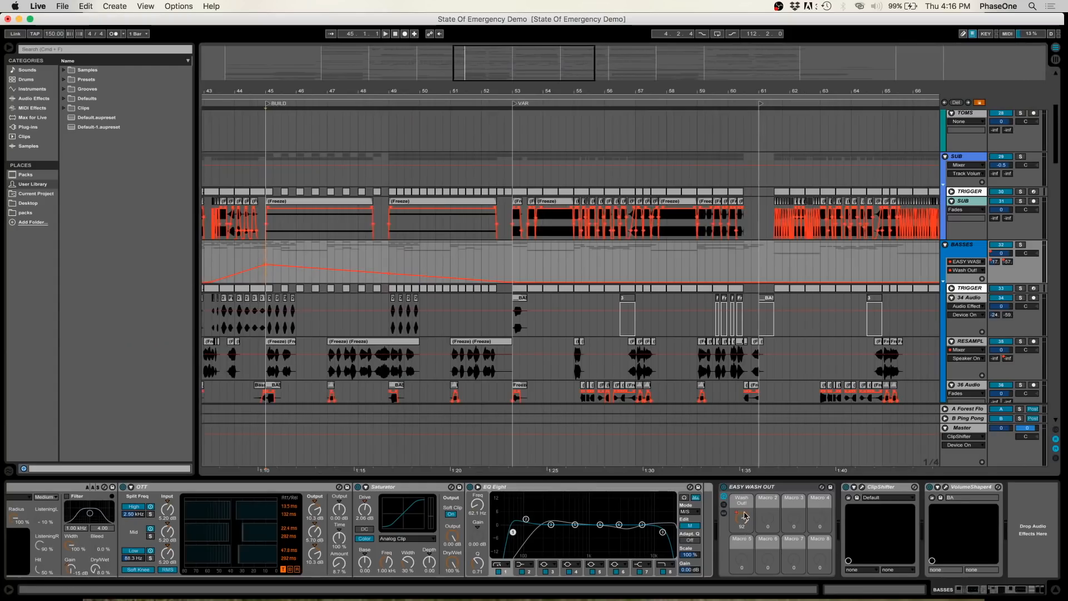
left_click(742, 527)
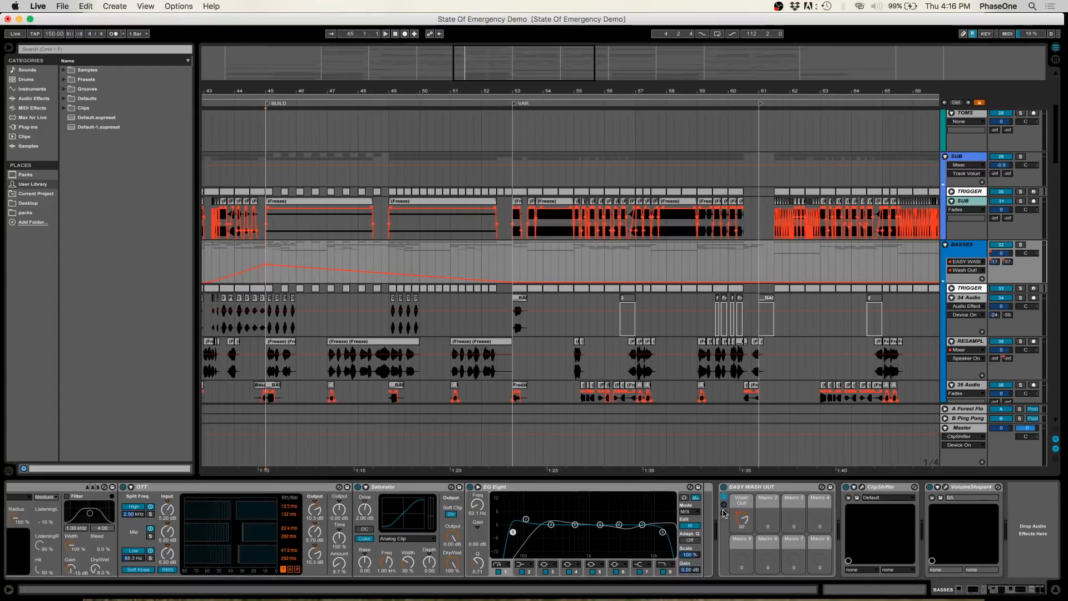
scroll(725, 512, "right", 10)
scroll(797, 525, "right", 5)
scroll(604, 518, "right", 5)
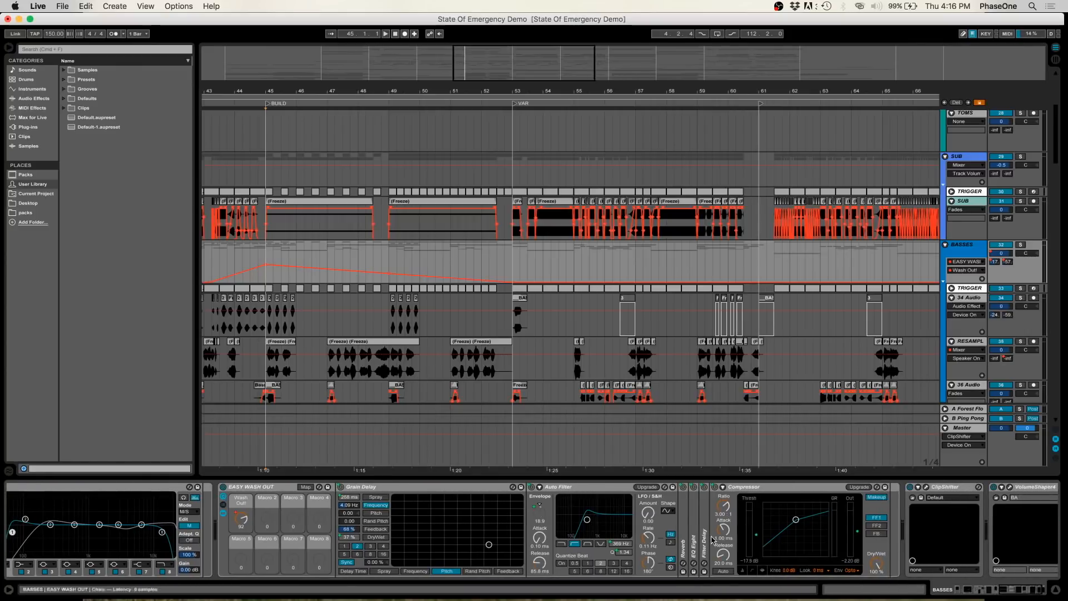
scroll(545, 518, "left", 5)
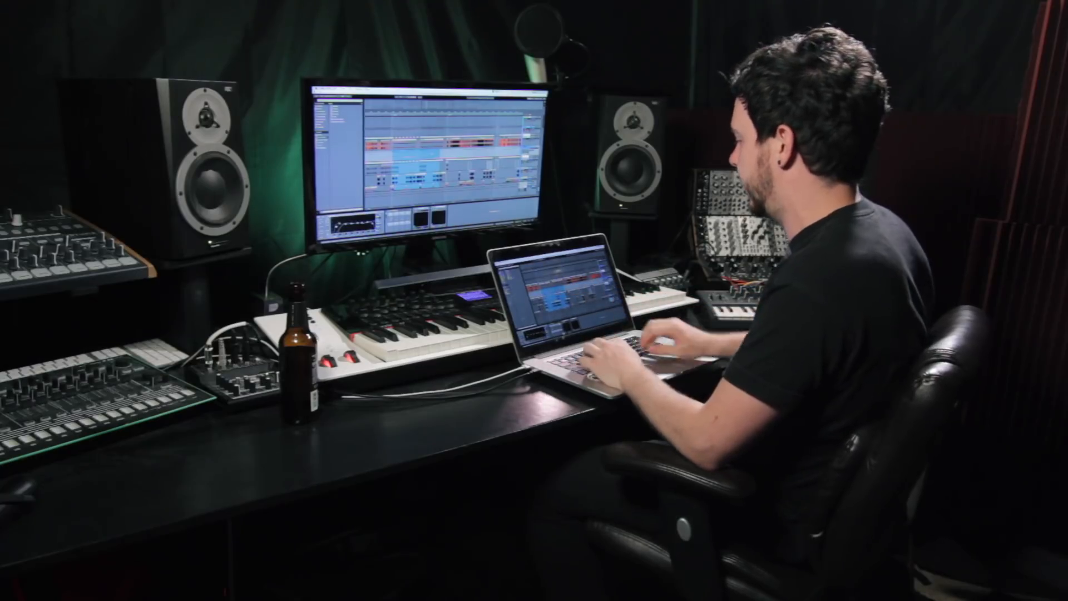
key("space")
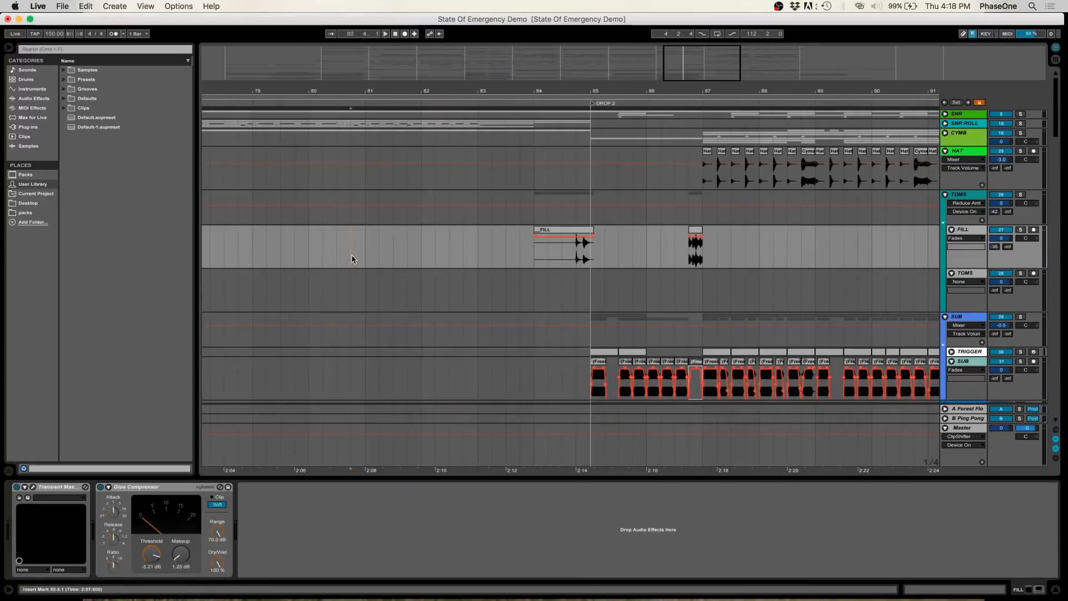
Step: Audition the arrangement from bar 83 on the FILL track into DROP 2, following the bass tracks during playback
left_click(372, 257)
scroll(370, 254, "down", 1)
scroll(369, 254, "right", 2)
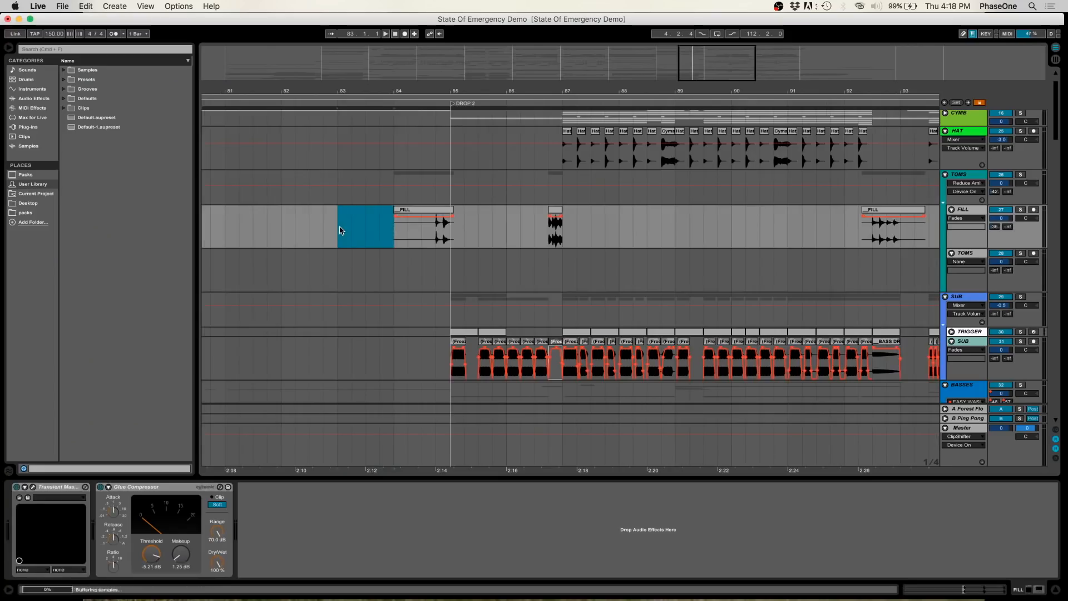
left_click(270, 232)
key("shift+Right")
key("Right")
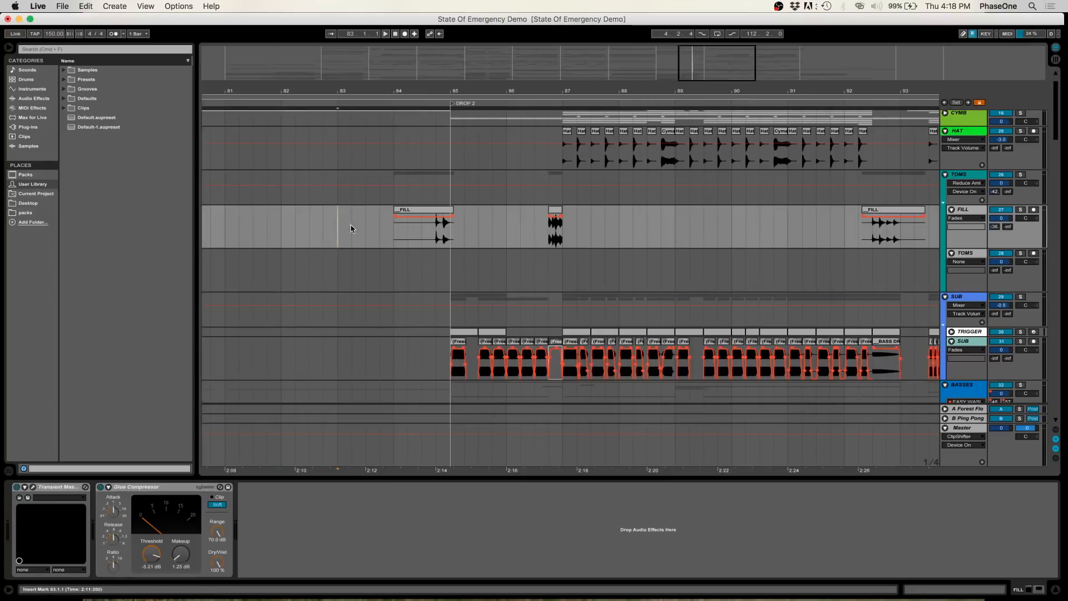
left_click(317, 231)
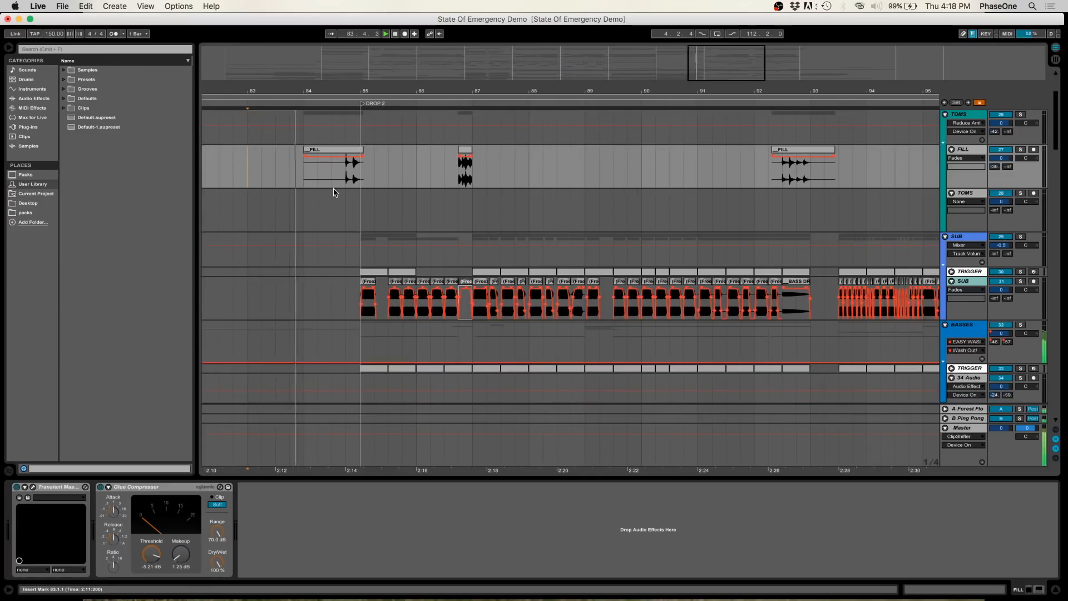
scroll(334, 193, "down", 10)
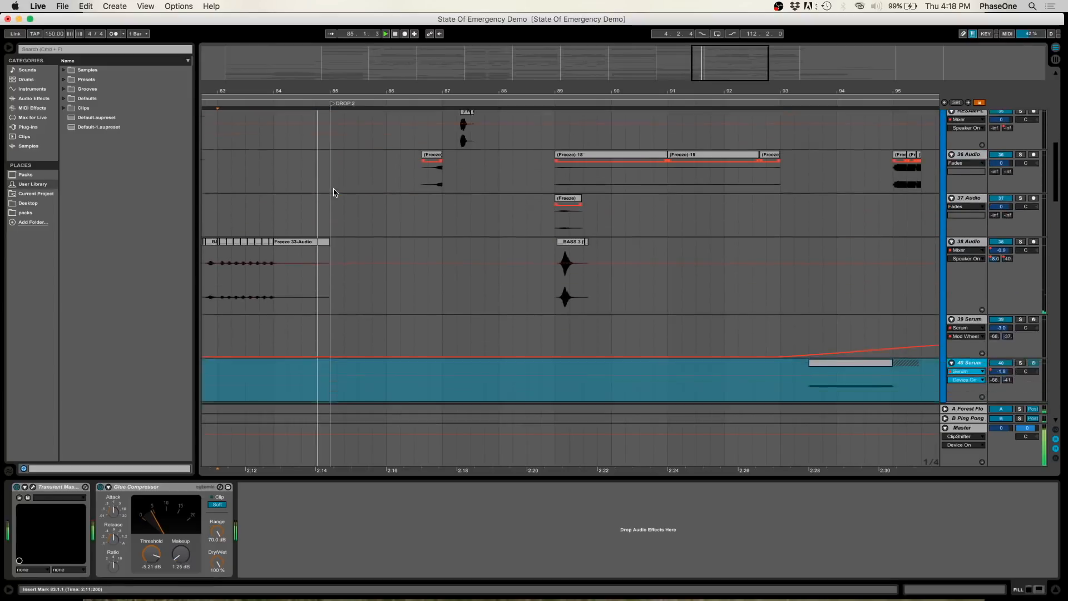
scroll(334, 192, "down", 8)
Step: Audition the new basses clips on the 43 Audio track from bar 87
left_click_drag(354, 91, 445, 200)
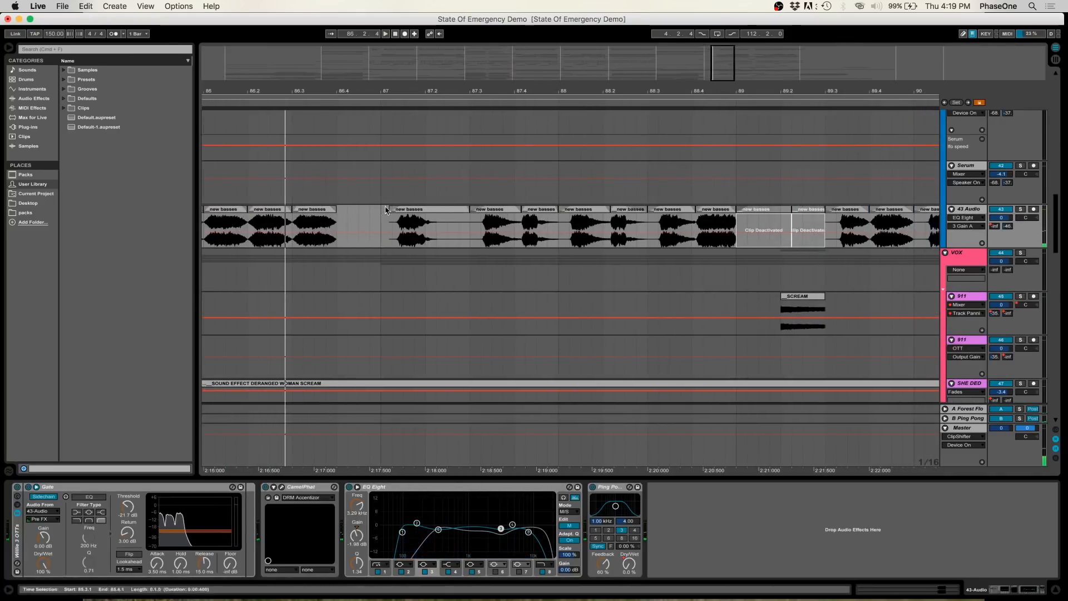
left_click(386, 210)
key("space")
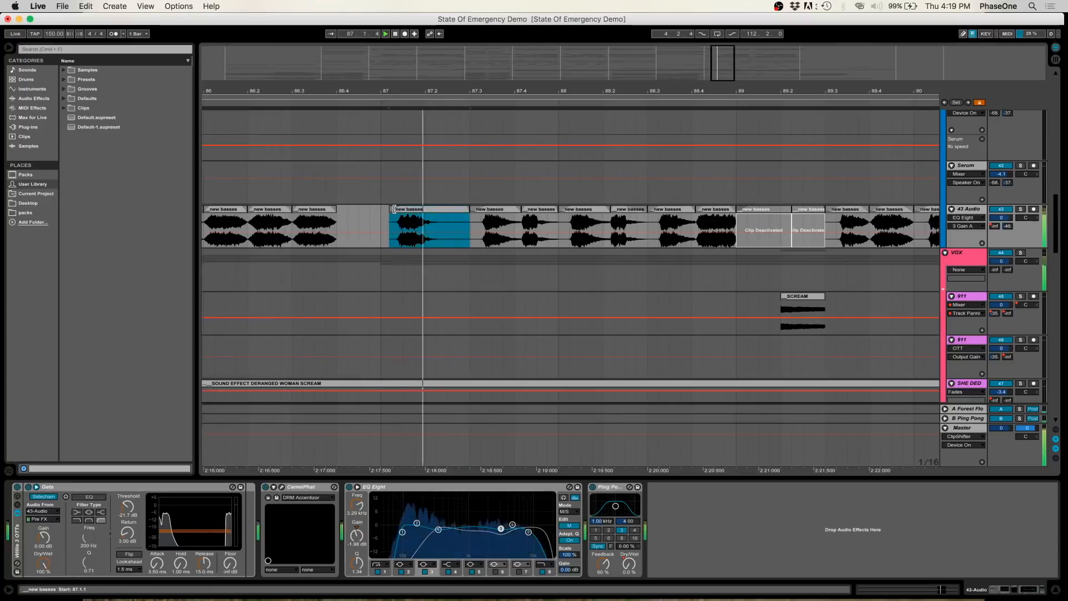
scroll(405, 226, "up", 10)
scroll(457, 221, "down", 10)
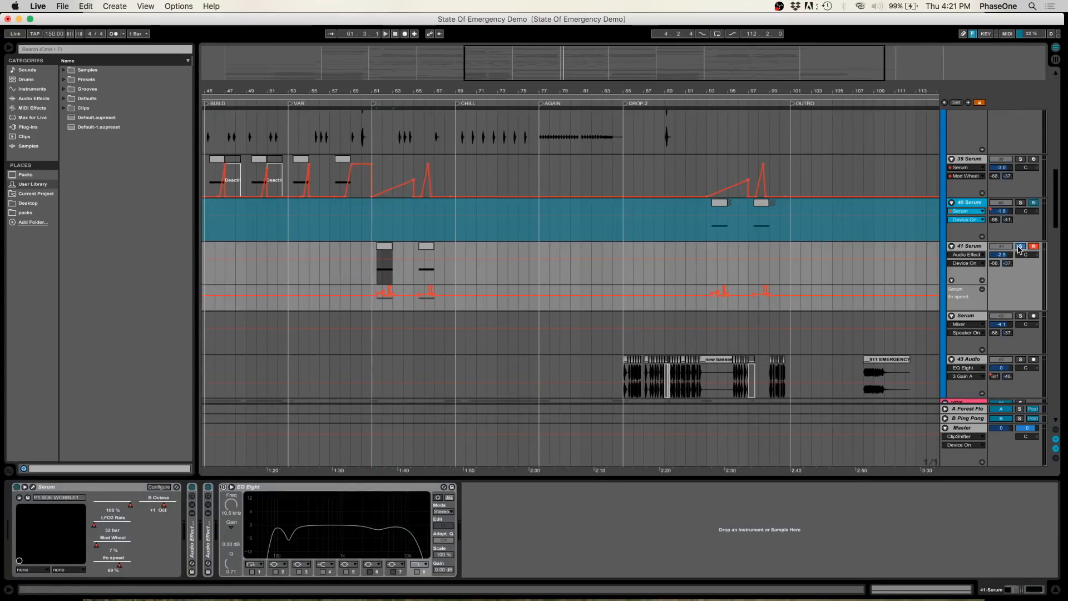
Step: Select the 40 Serum clip at bar 93 in DROP 2 and audition it
scroll(576, 228, "right", 5)
left_click(576, 206)
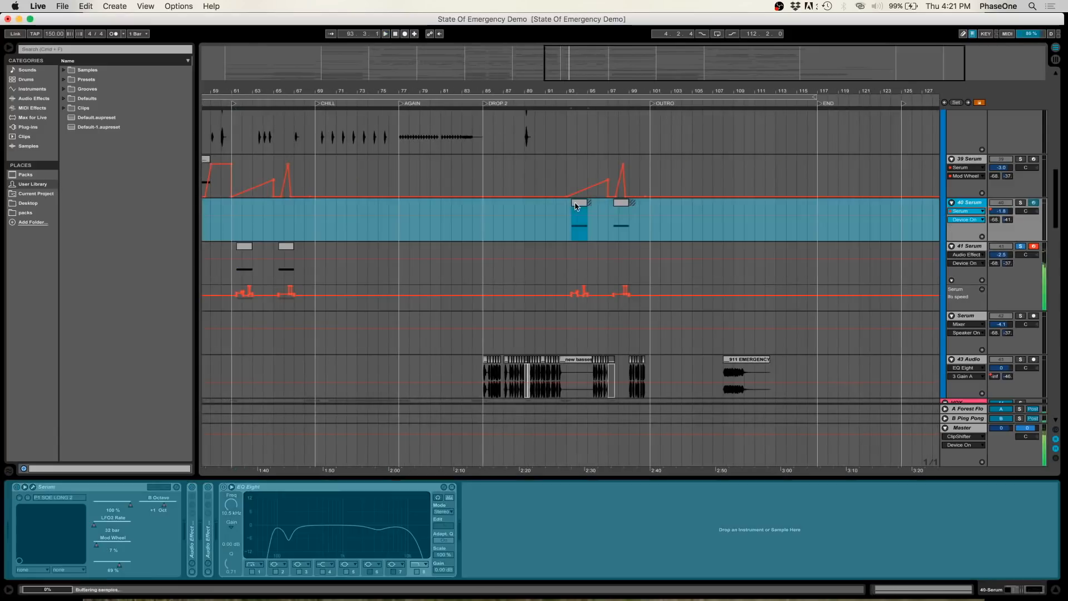
scroll(654, 228, "right", 3)
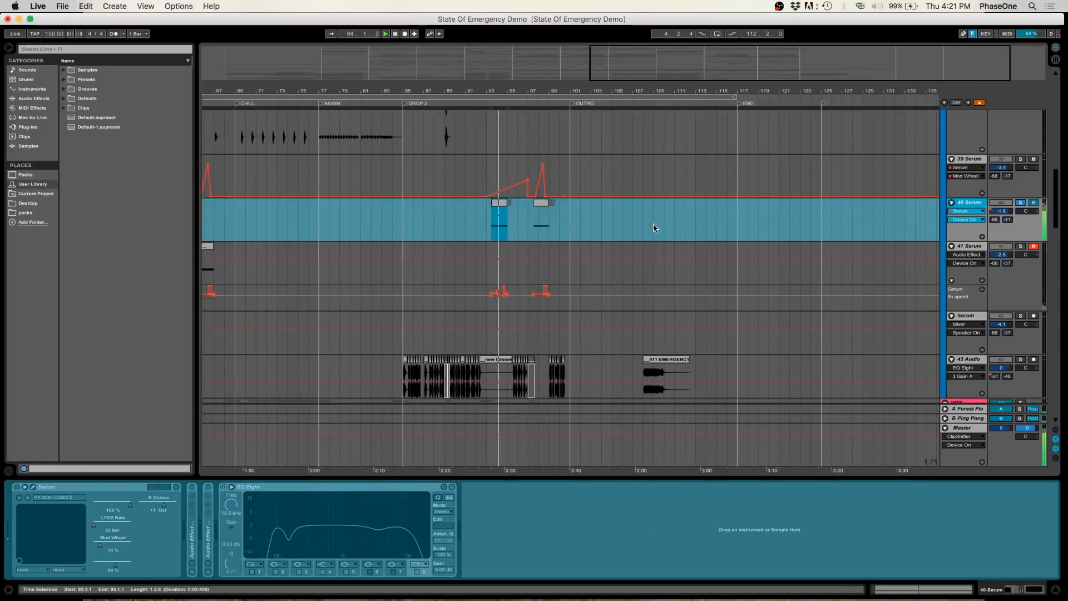